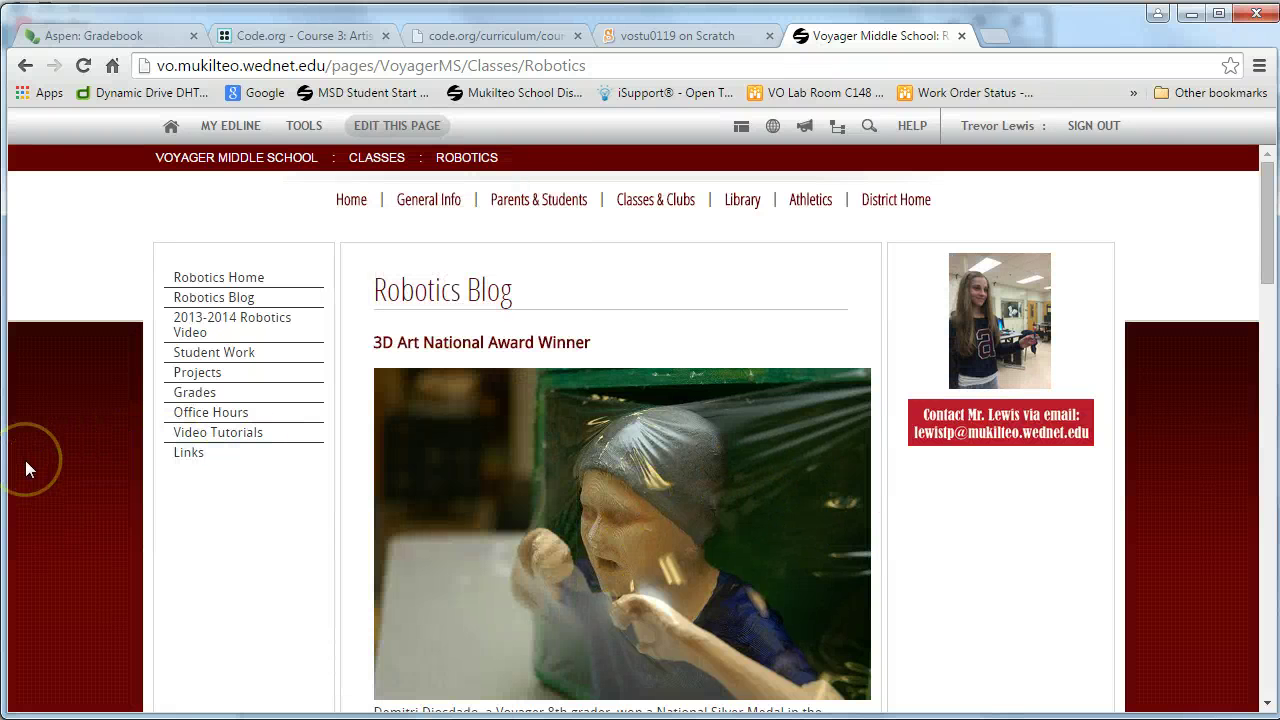
Switch from the Robotics class website to Autodesk Meshmixer and start a model from the built-in sphere.
mouse_move(166, 452)
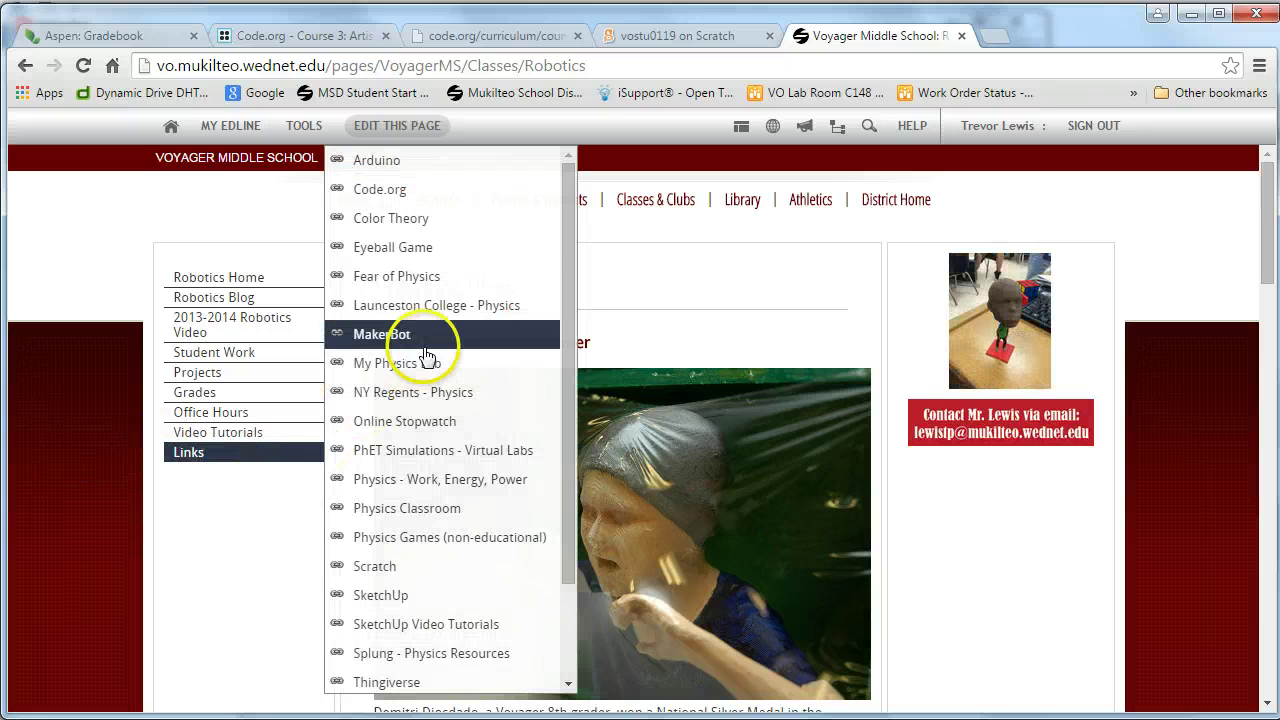
scroll(430, 520, down, 2)
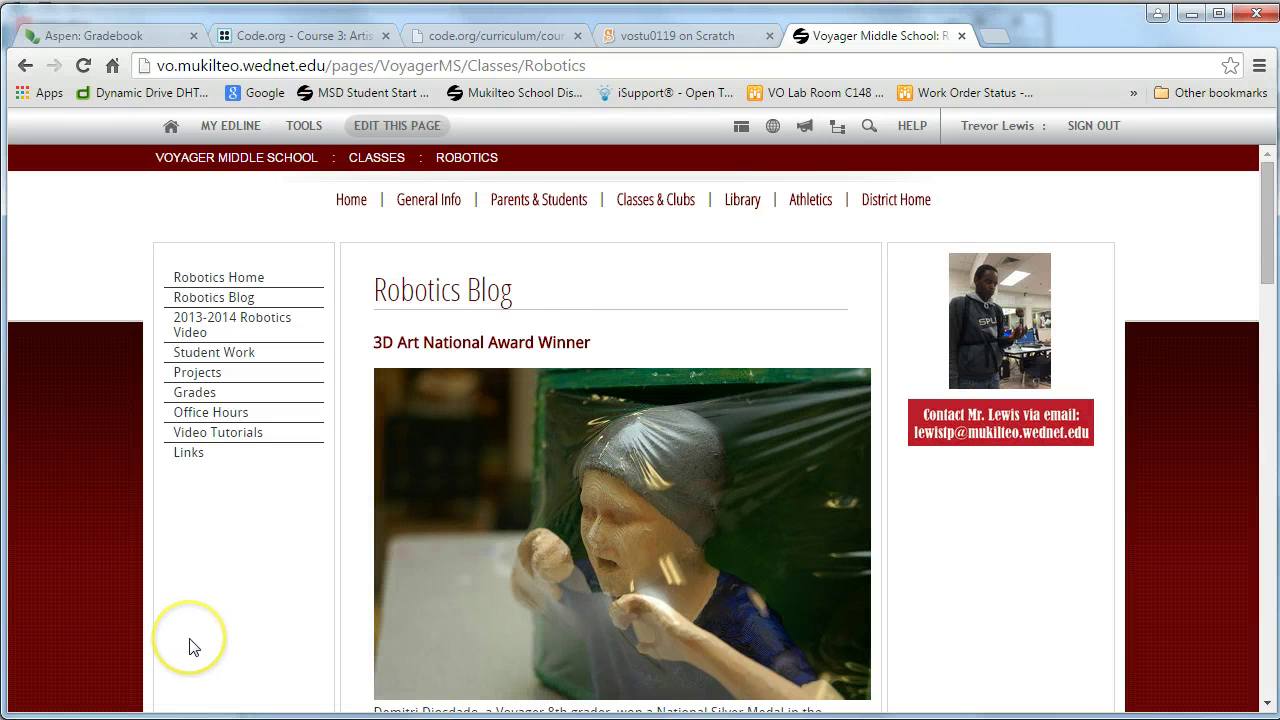
mouse_move(336, 719)
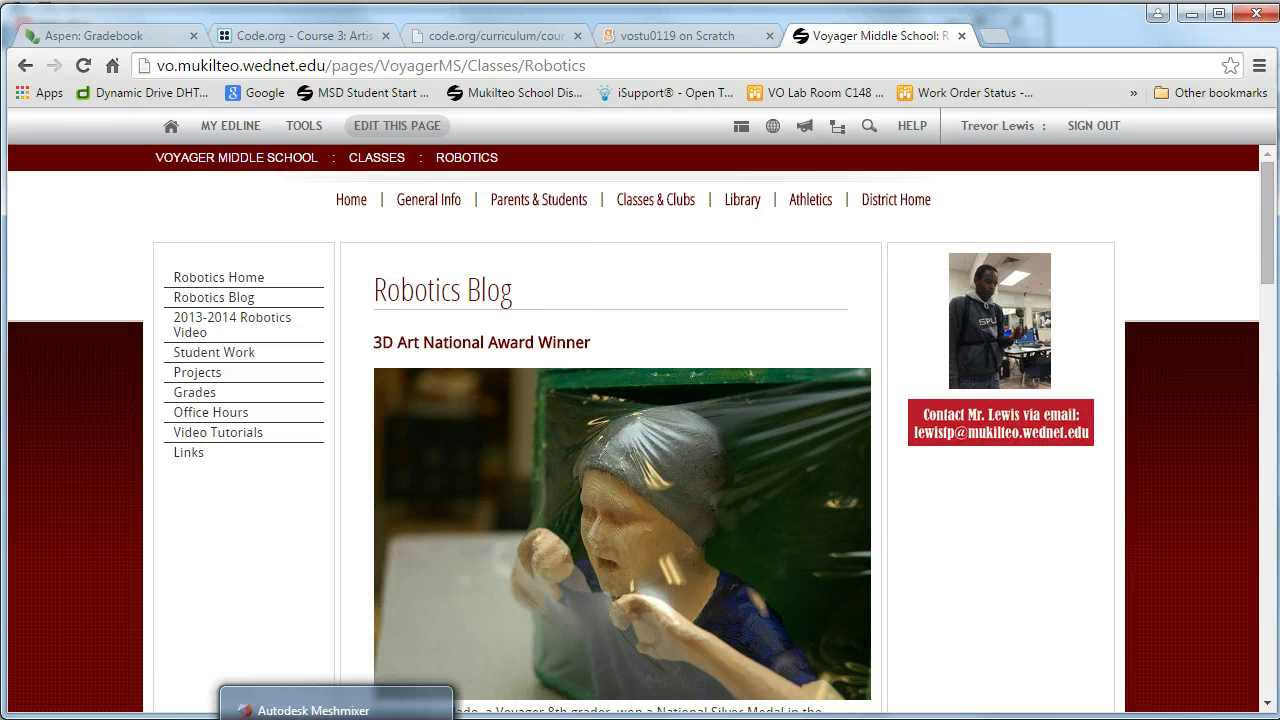
click(336, 710)
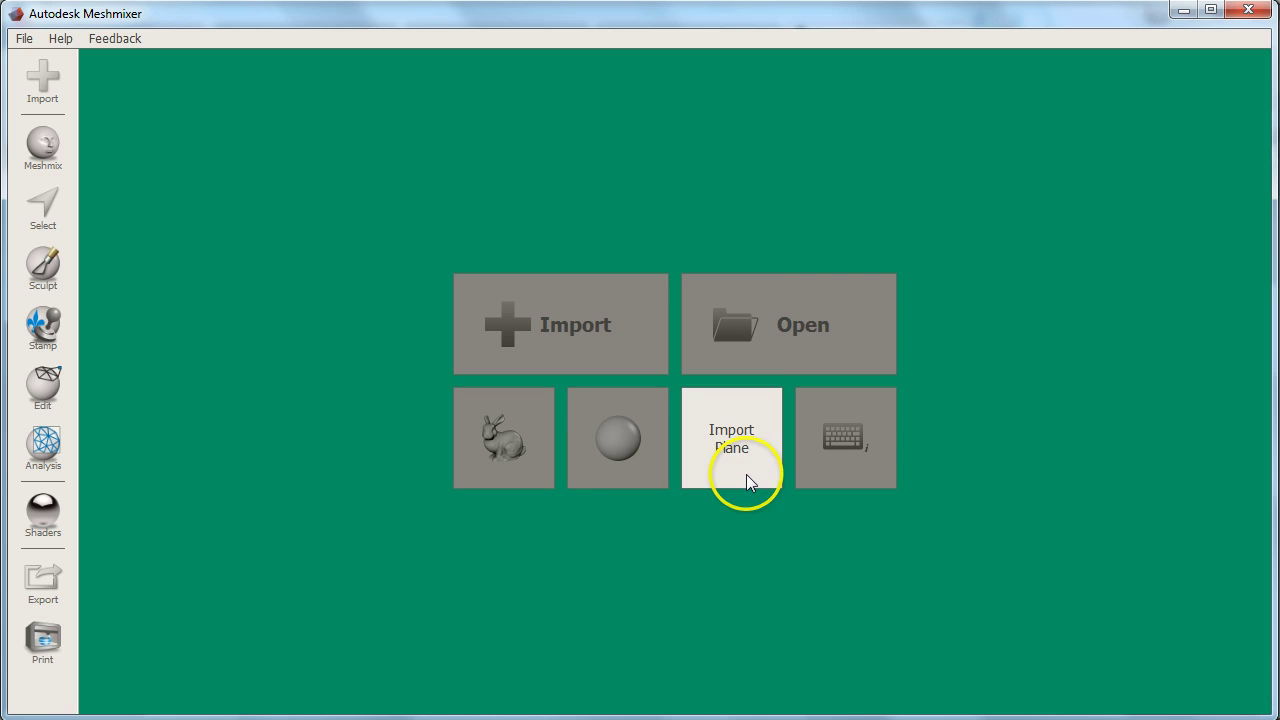
click(582, 459)
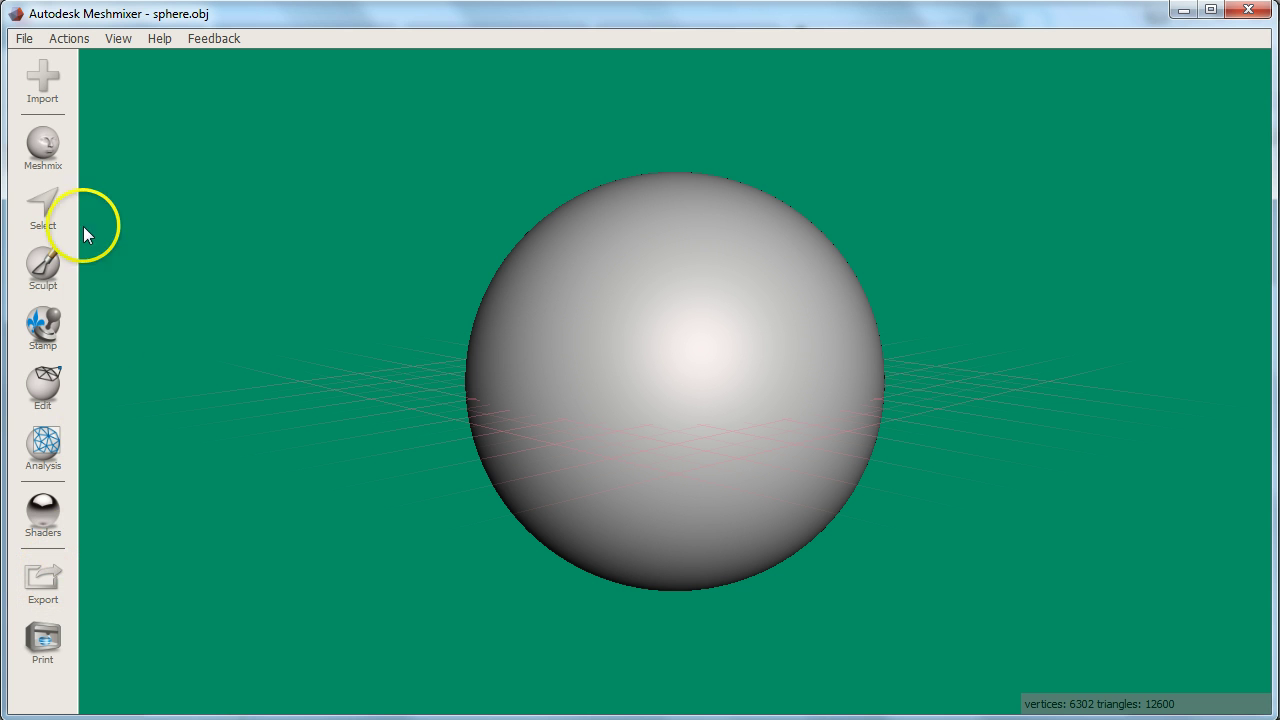
Paint a face selection across the front of the sphere with the Unwrap Brush, and browse the Edit and Analysis tools.
click(36, 206)
mouse_move(629, 333)
mouse_down()
mouse_move(783, 451)
mouse_move(646, 380)
mouse_move(776, 358)
mouse_up()
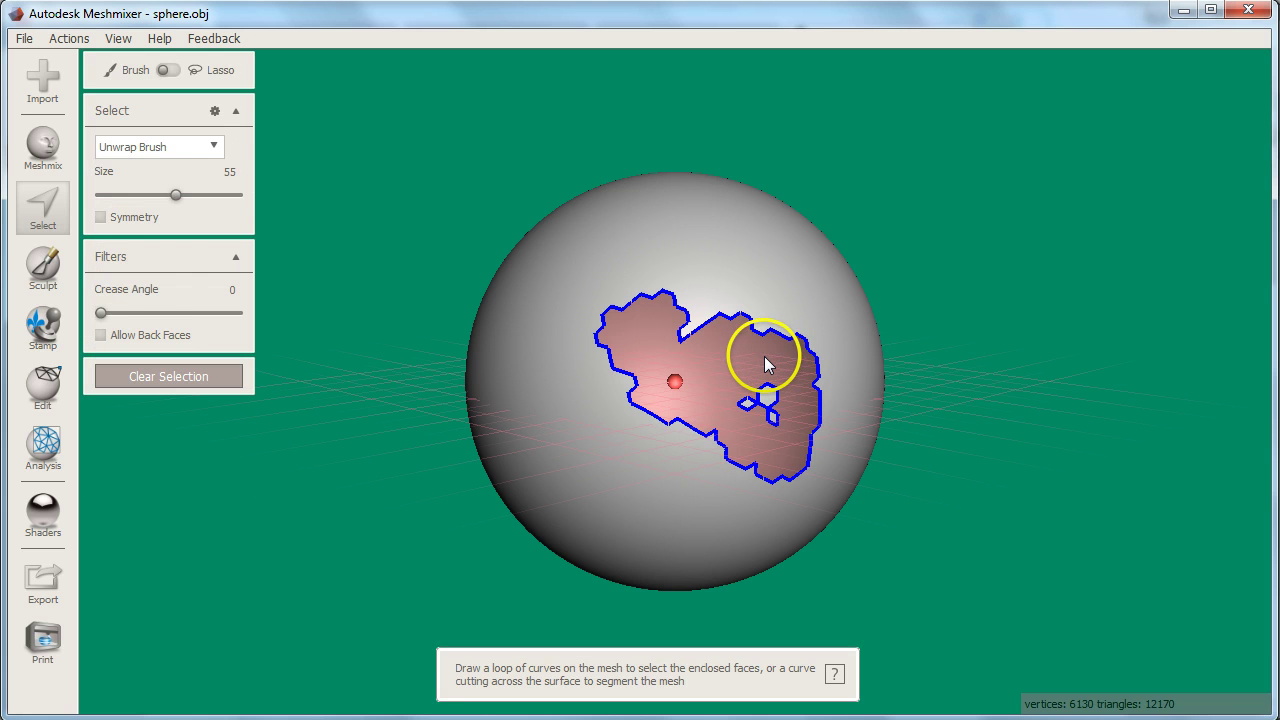
click(50, 409)
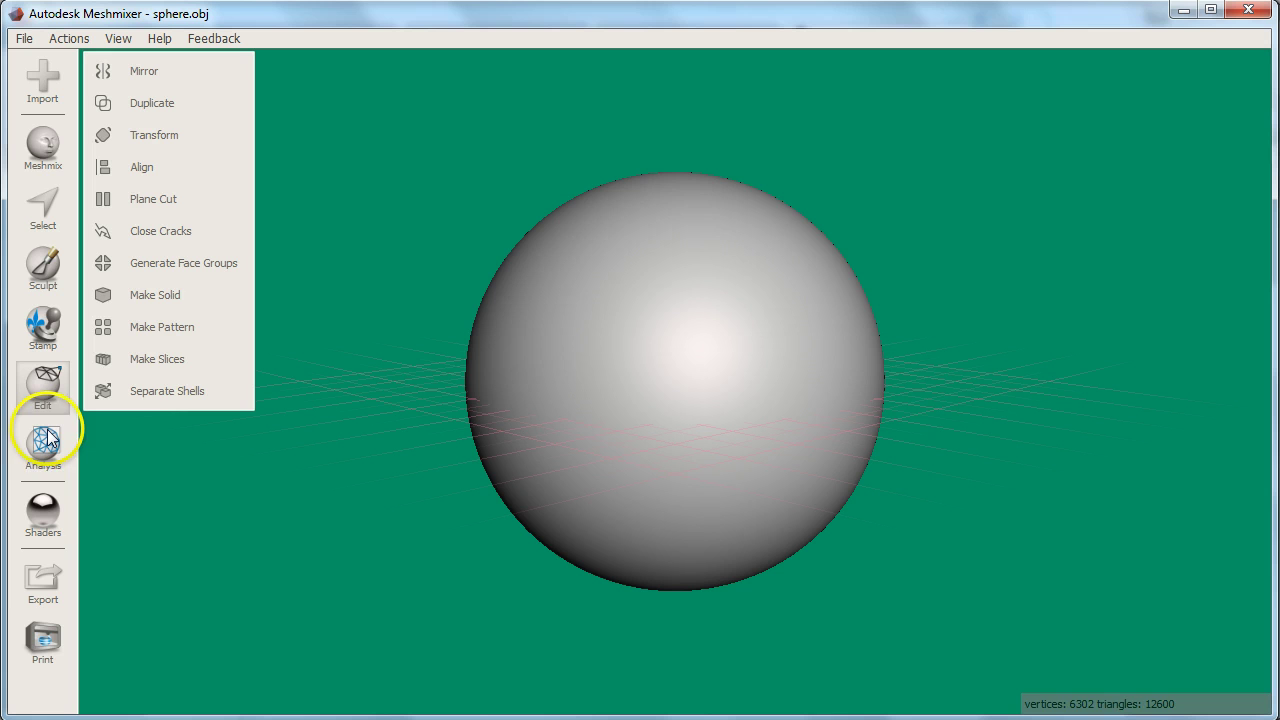
click(44, 445)
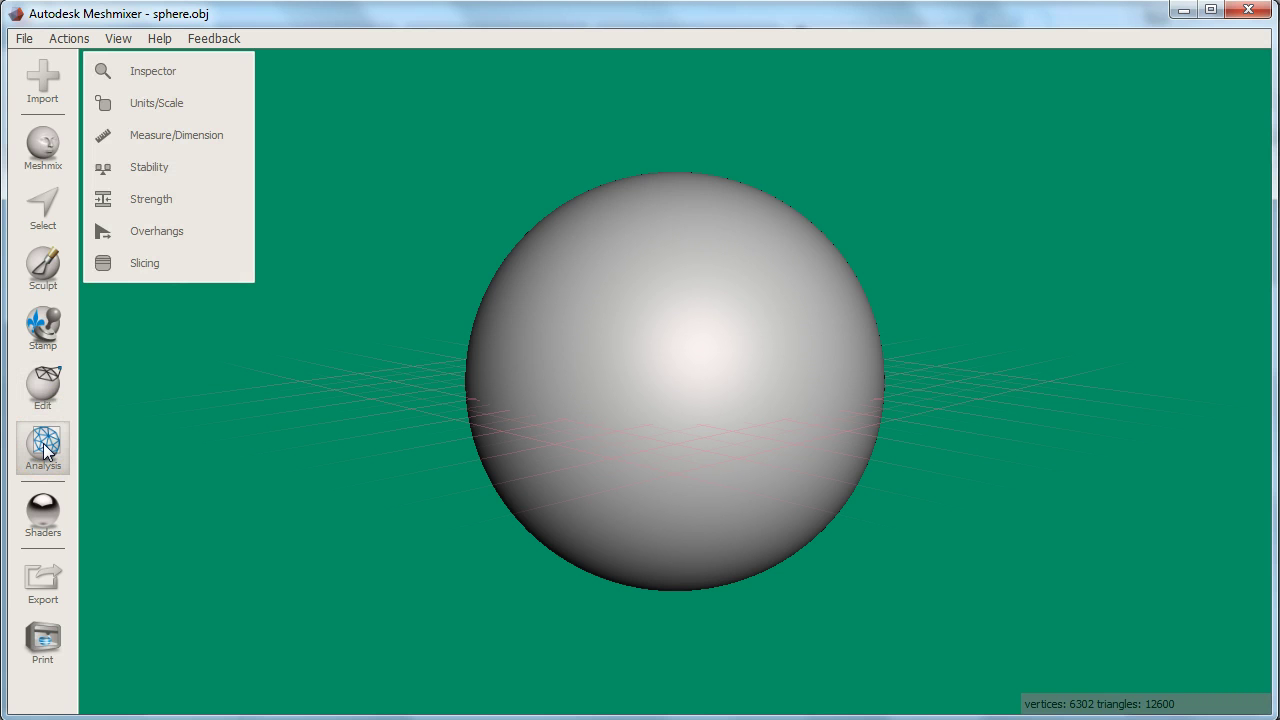
Start sculpting the sphere and switch between the Surface and Volume brush modes, finishing in Volume mode.
click(44, 262)
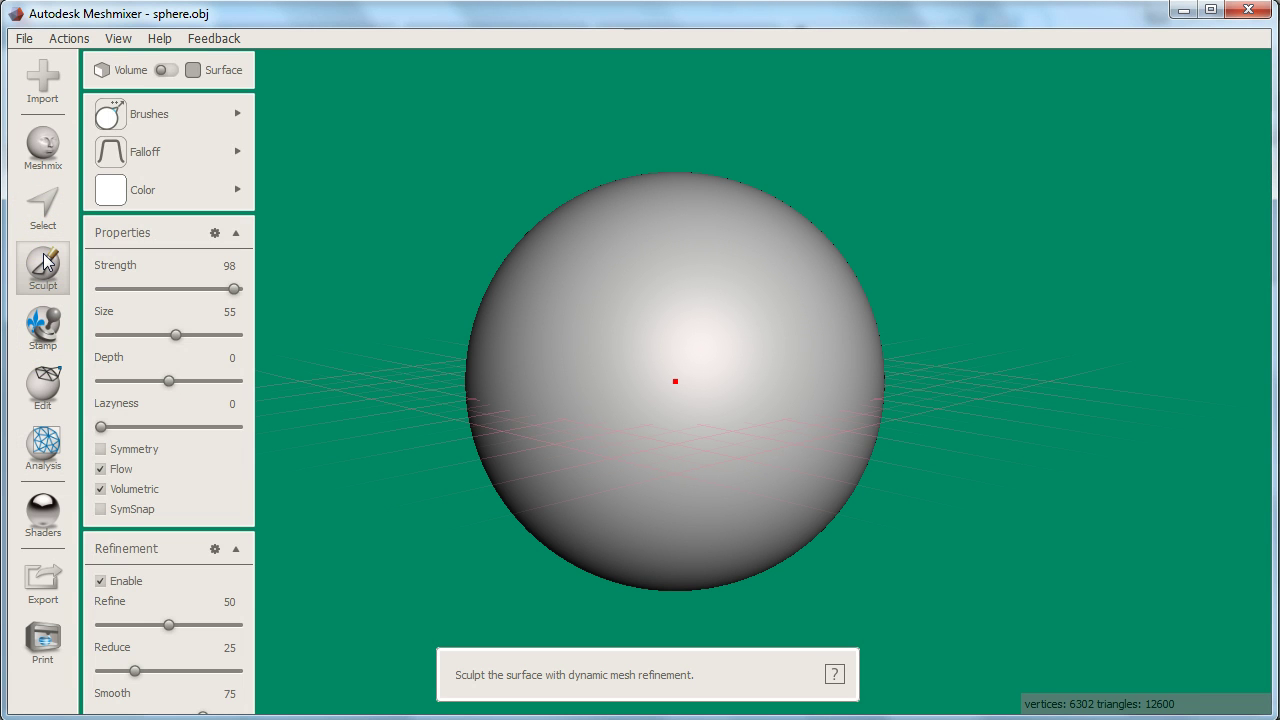
click(174, 74)
click(174, 74)
click(174, 74)
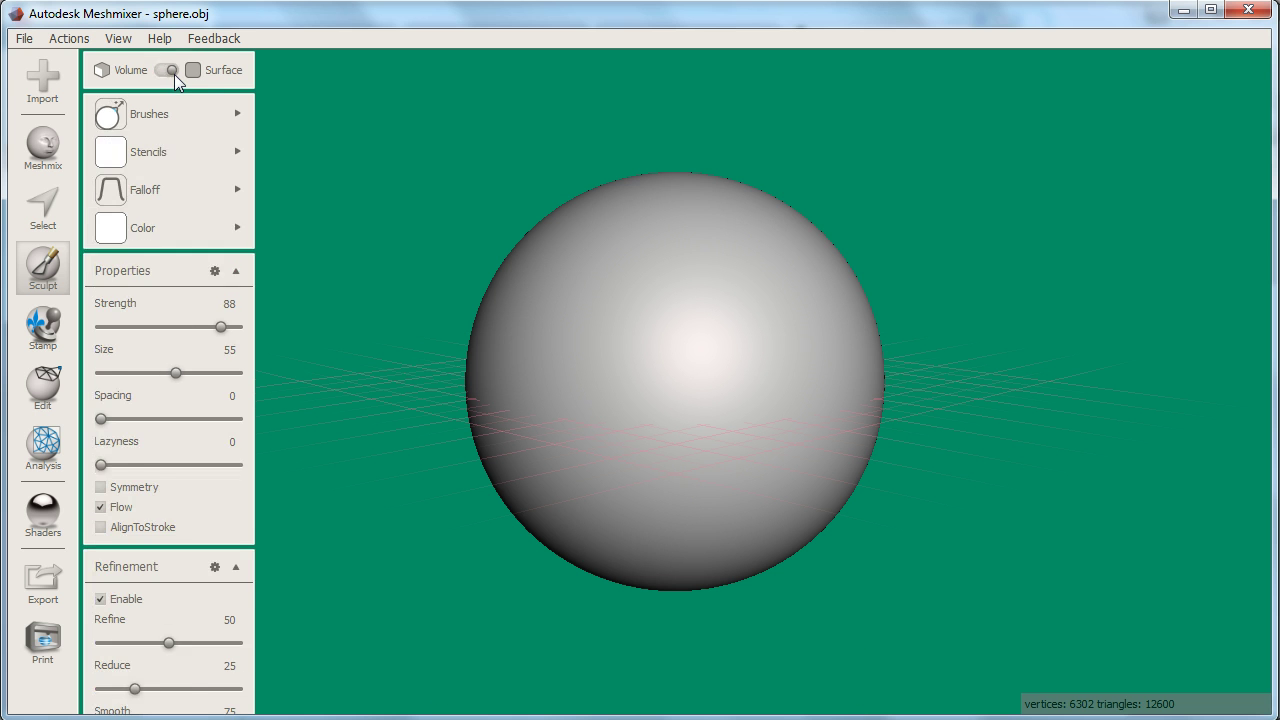
click(174, 74)
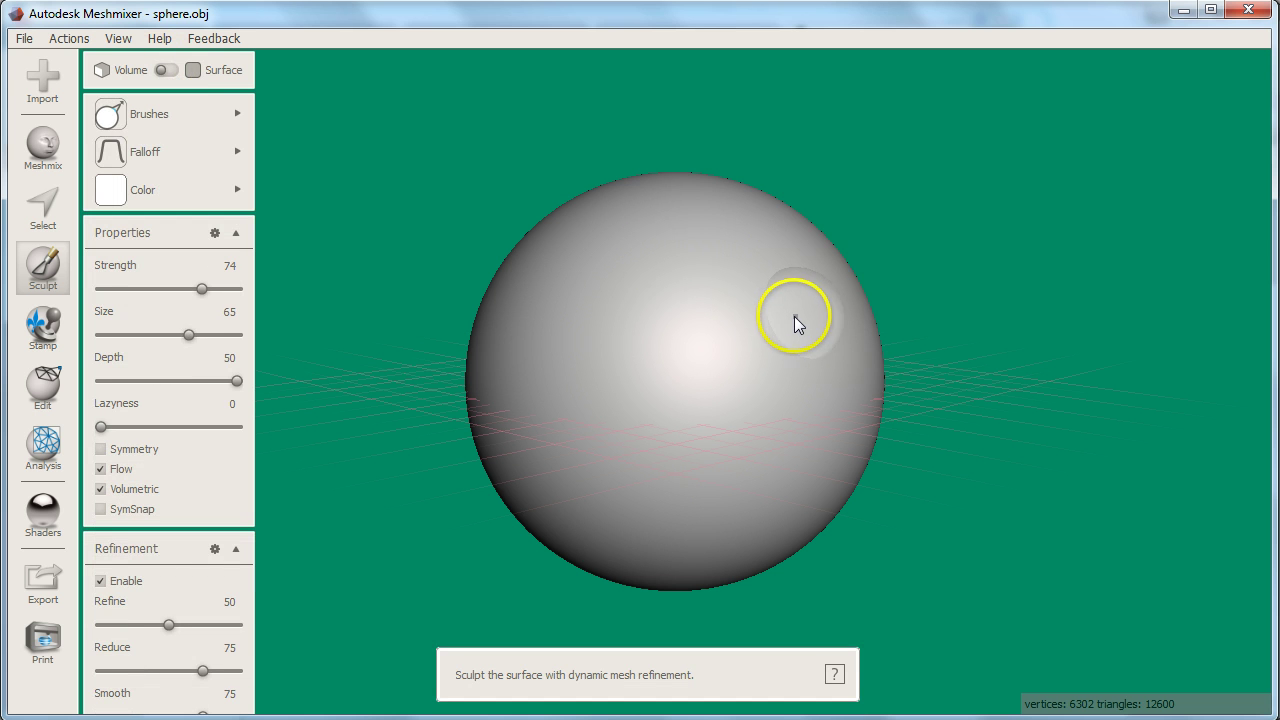
Pull the sphere's upper right and upper left outward with the volume Drag brush at size 100.
key(bracketright)
key(bracketright)
key(bracketright)
key(bracketright)
key(bracketright)
key(bracketright)
key(bracketright)
key(bracketright)
drag(809, 329, 889, 285)
mouse_move(599, 340)
mouse_down()
mouse_move(494, 294)
mouse_move(397, 283)
mouse_up()
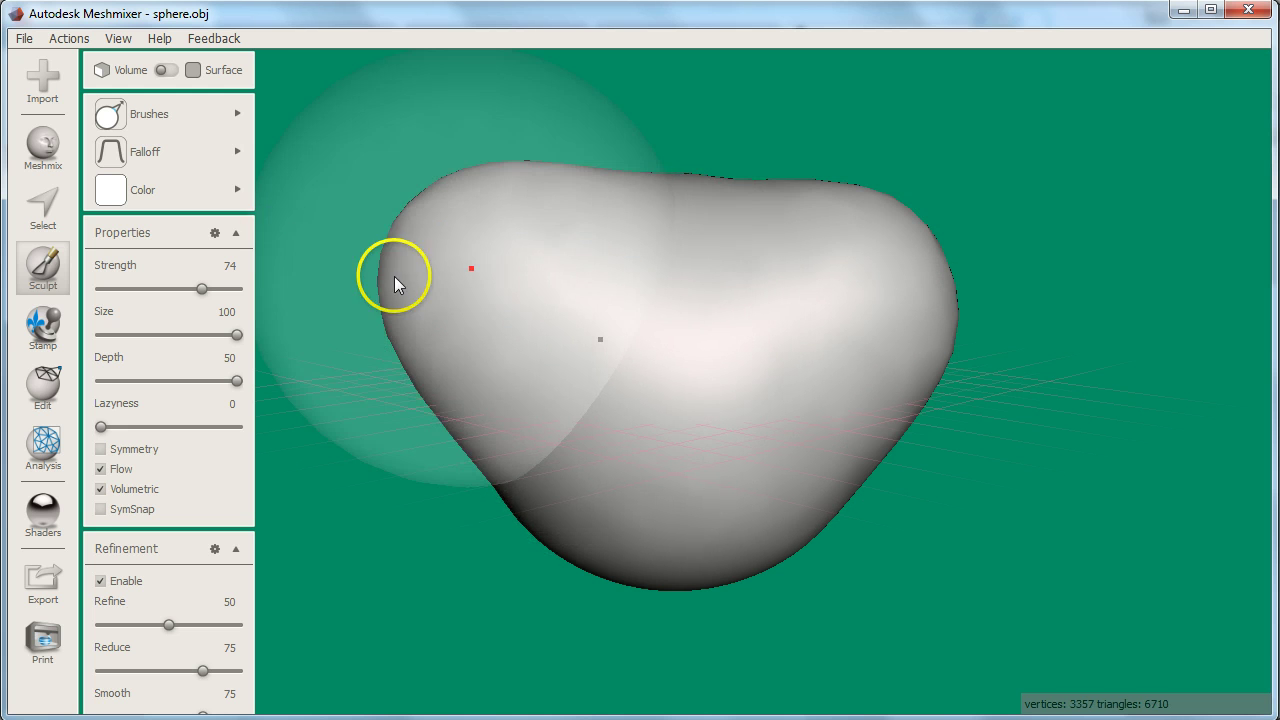
Sculpt a winding raised ridge across the front of the shape with the surface DrawMax brush at strength 100, size 65.
click(184, 72)
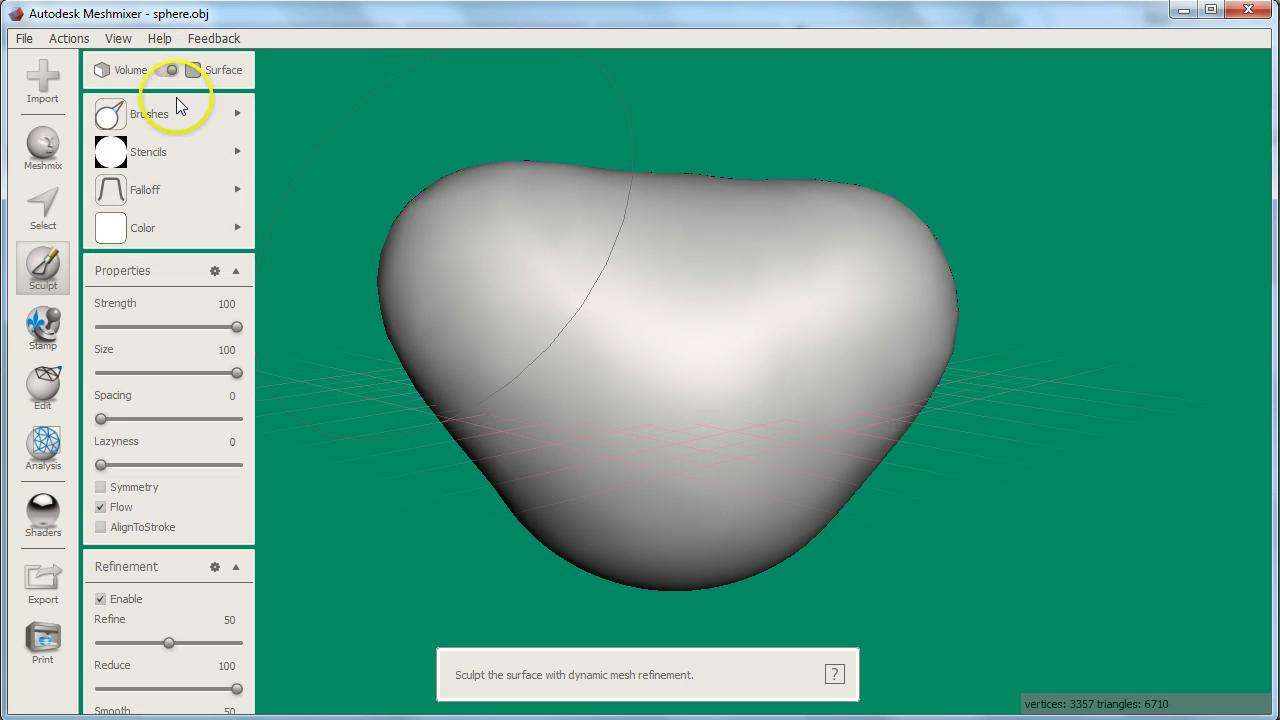
click(175, 110)
scroll(688, 337, down, 7)
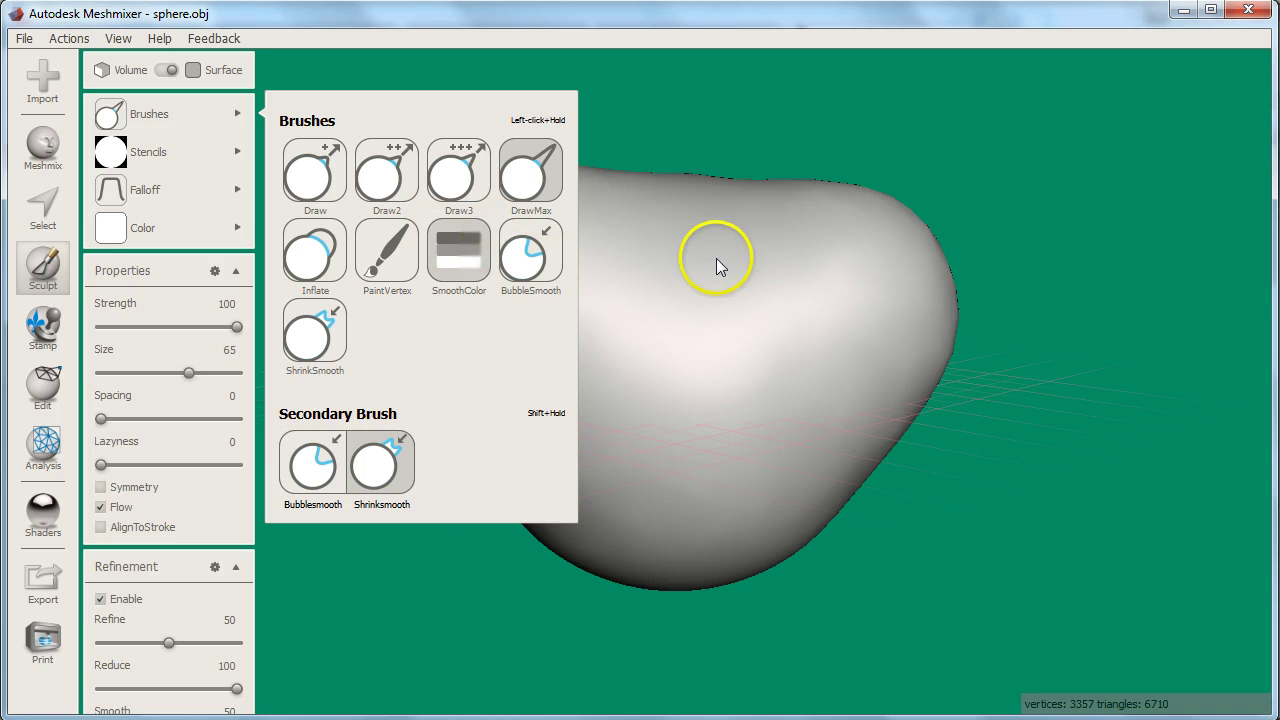
mouse_move(738, 335)
mouse_down()
mouse_move(737, 348)
mouse_move(609, 354)
mouse_move(524, 318)
mouse_move(571, 446)
mouse_move(612, 510)
mouse_move(591, 521)
mouse_up()
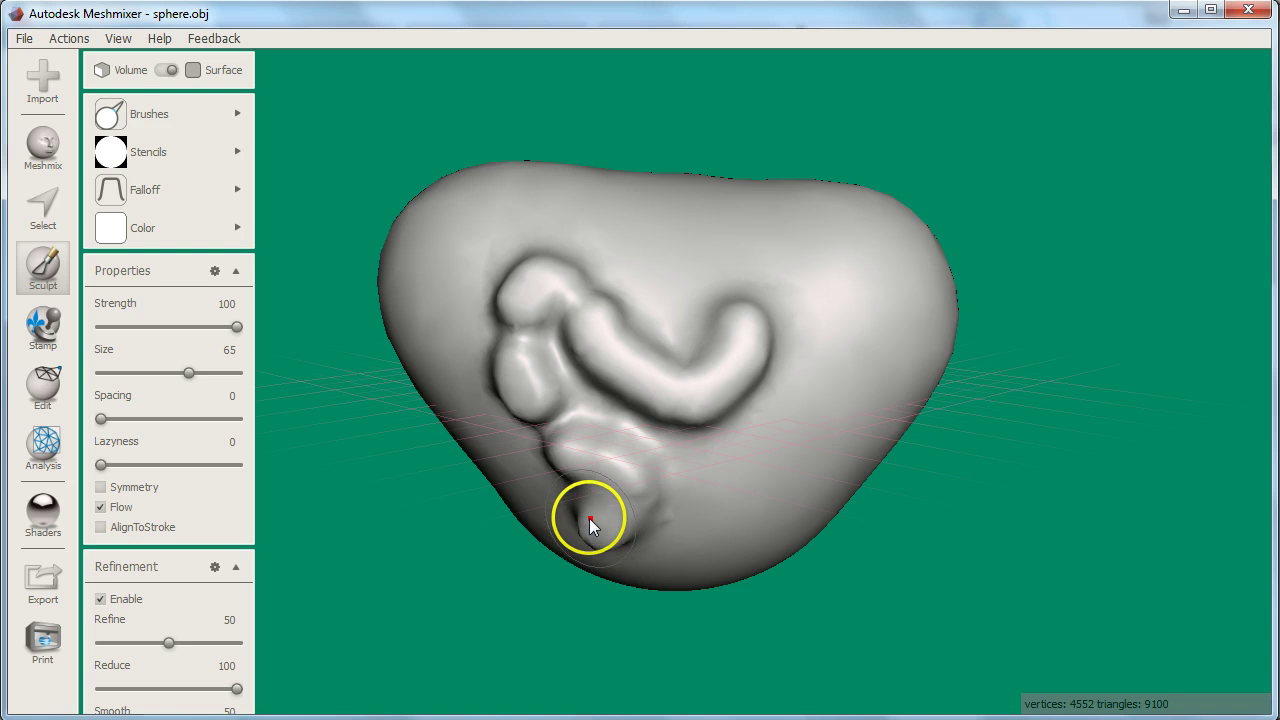
Sculpt a softer curved ridge on the shape's upper right with the surface Draw2 brush.
mouse_move(114, 118)
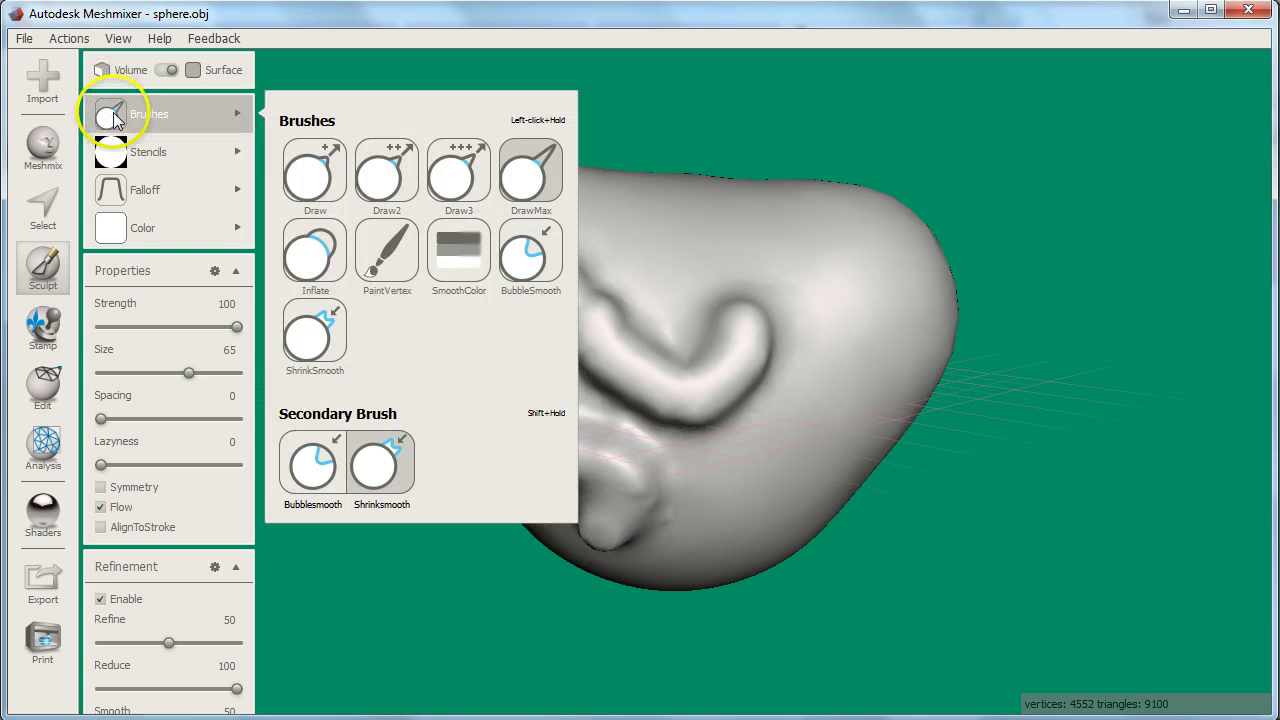
click(386, 172)
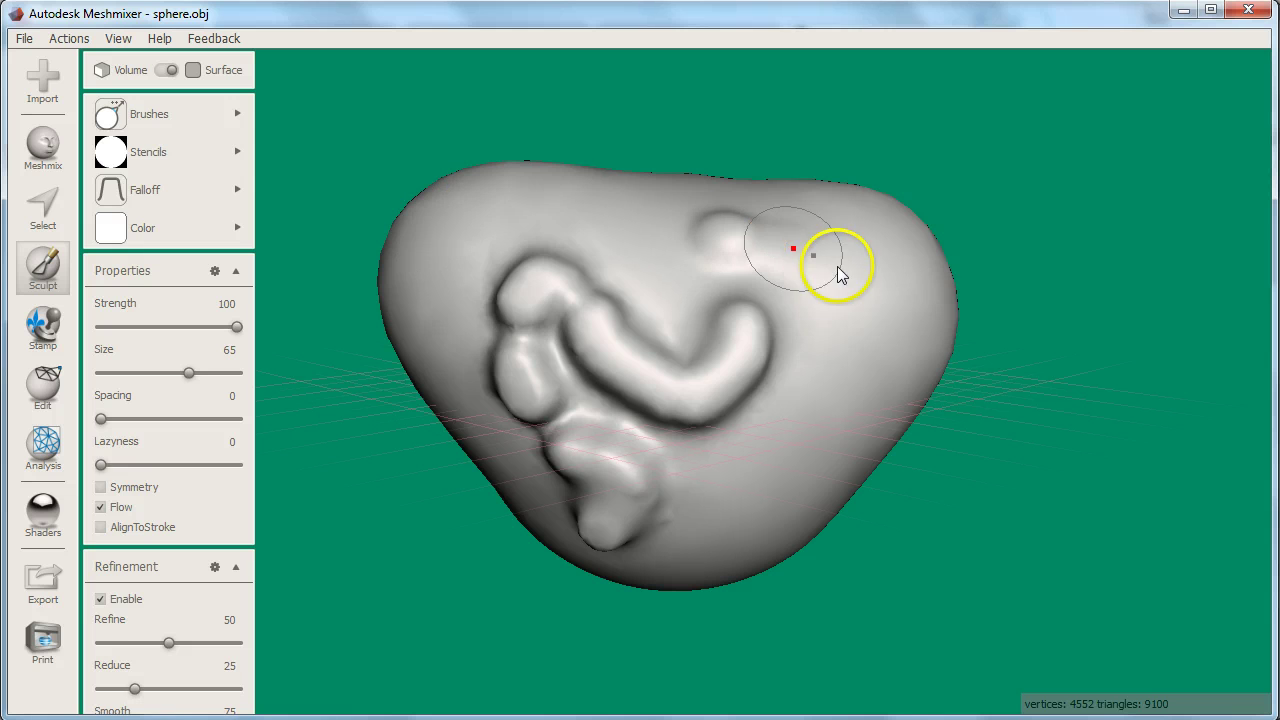
drag(837, 266, 857, 358)
Raise a large rounded bulge right of centre with the surface Inflate brush at size 100, and smooth over it.
mouse_move(194, 120)
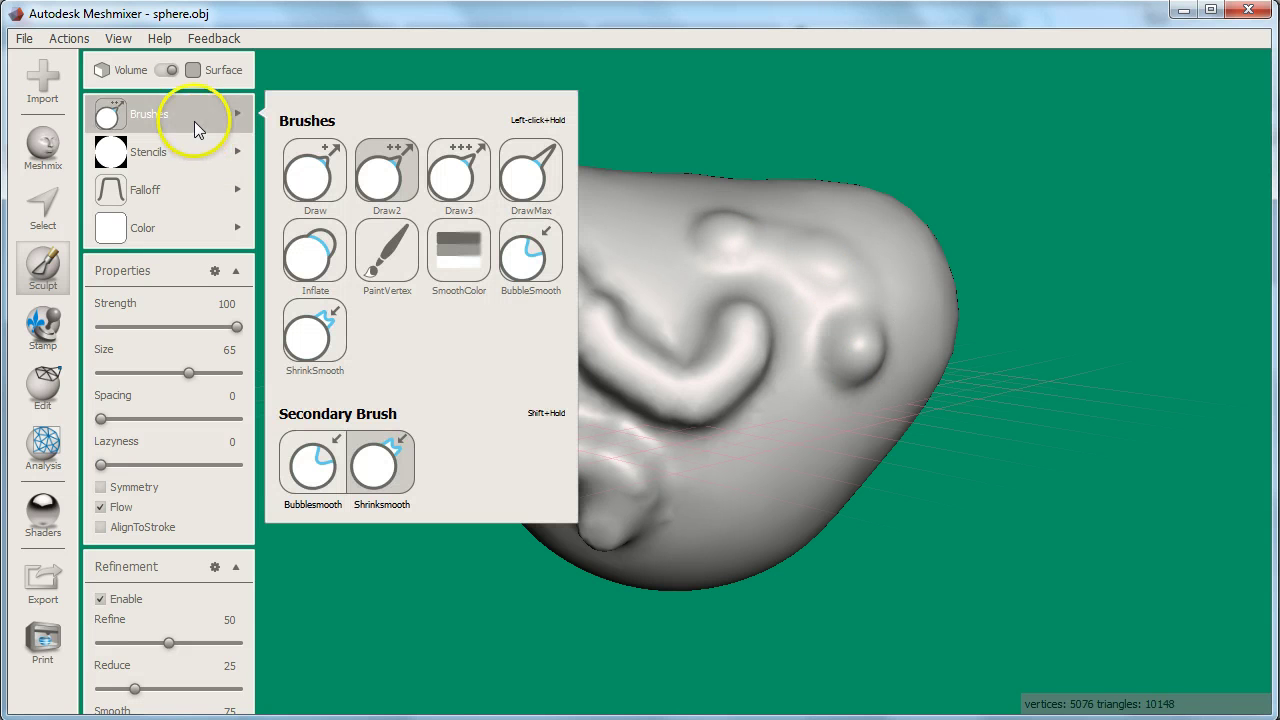
click(298, 246)
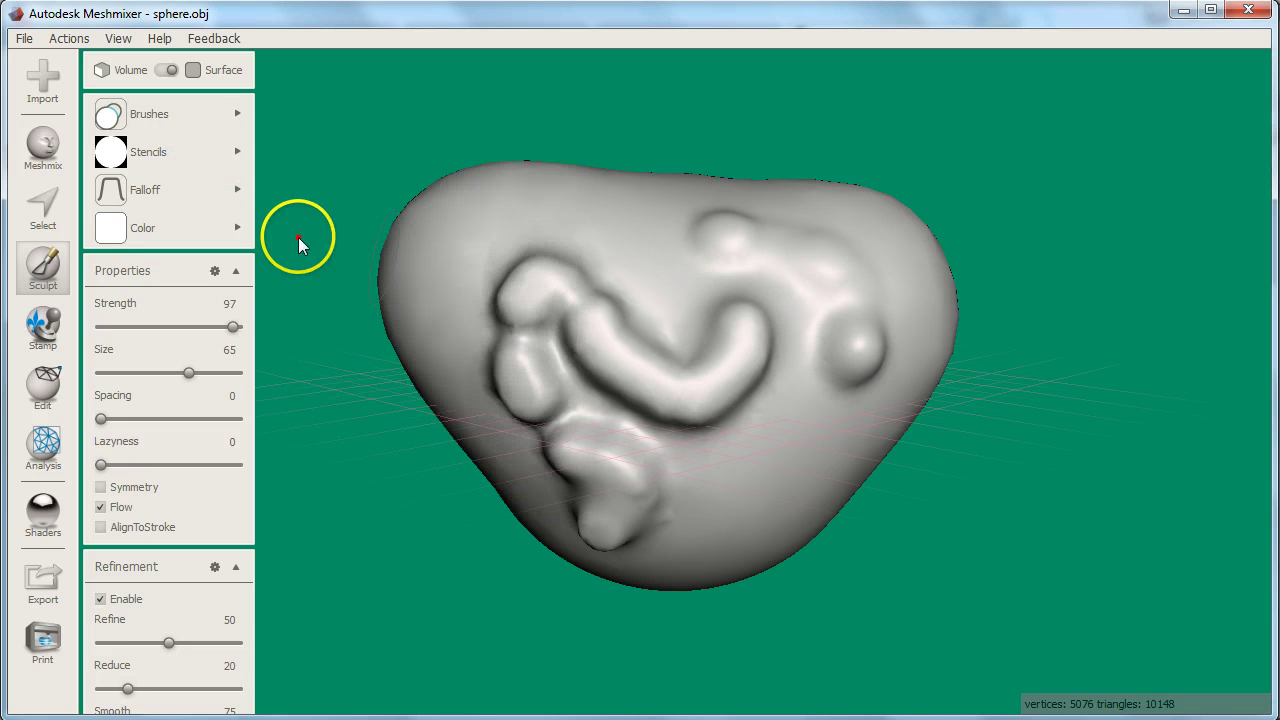
key(bracketright)
key(bracketright)
key(bracketright)
key(bracketright)
click(716, 326)
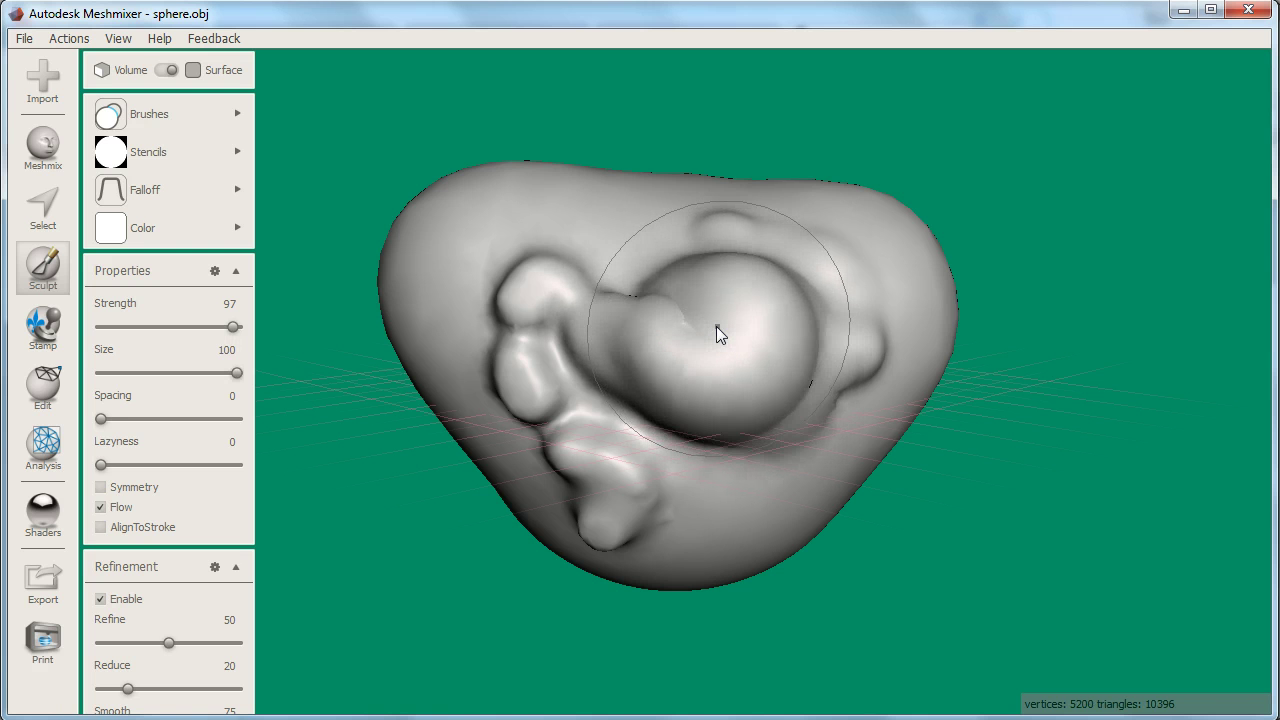
shift+drag(716, 326, 699, 327)
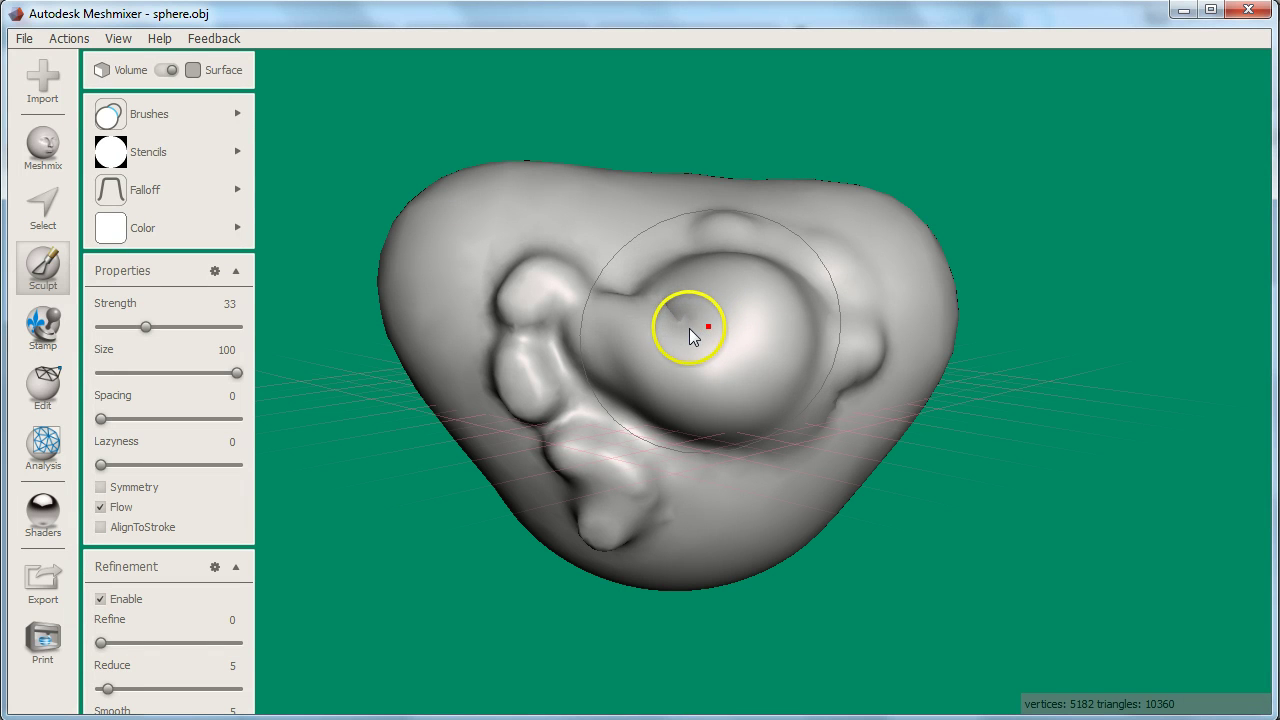
Switch sculpting to Volume mode and try the Spikes brush over the shape, adjusting its strength between strokes.
click(164, 71)
click(155, 114)
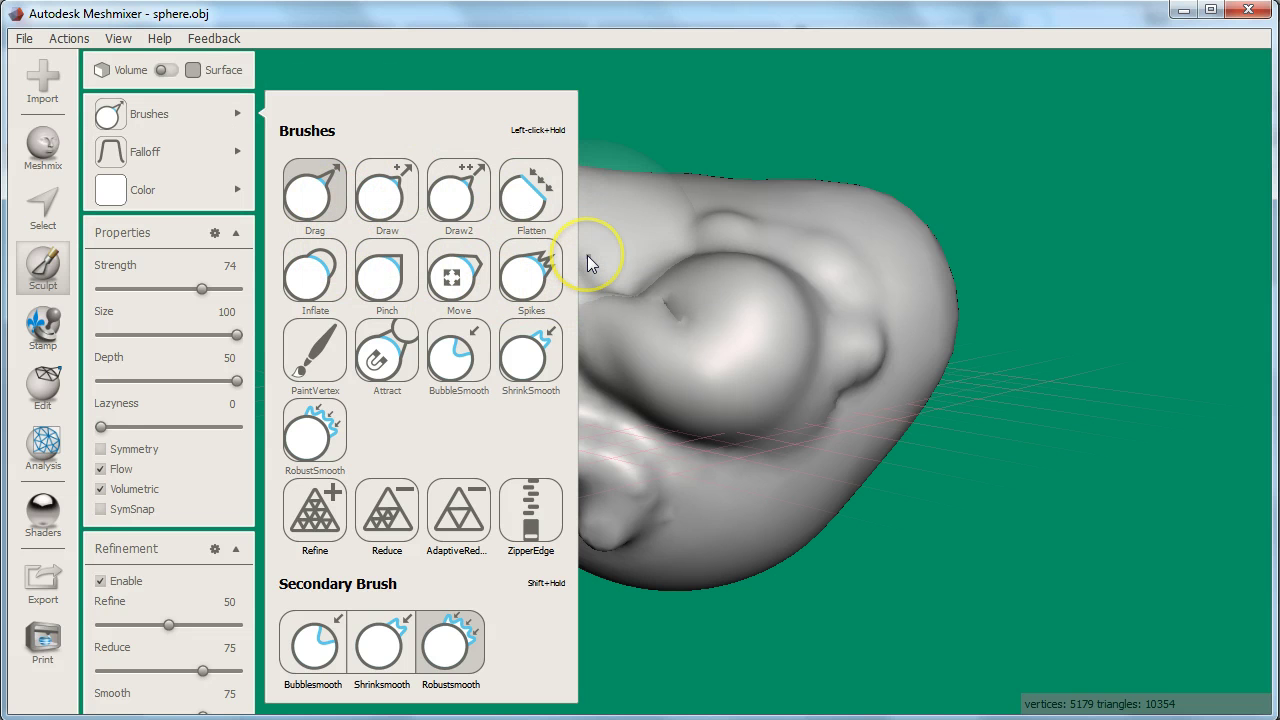
click(528, 272)
click(520, 285)
click(734, 337)
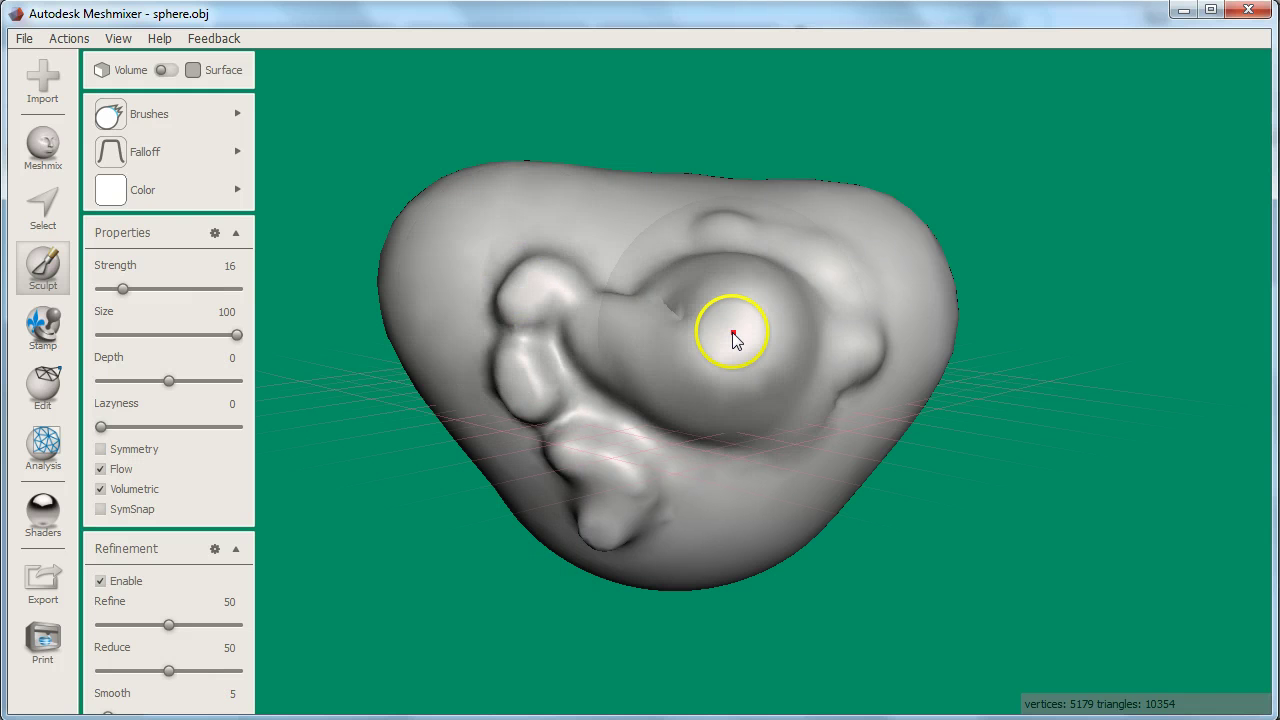
right_drag(504, 235, 529, 67)
click(482, 200)
mouse_move(586, 196)
mouse_down()
mouse_move(824, 238)
mouse_move(896, 334)
mouse_move(763, 496)
mouse_move(539, 470)
mouse_move(503, 478)
mouse_move(609, 501)
mouse_move(674, 498)
mouse_up()
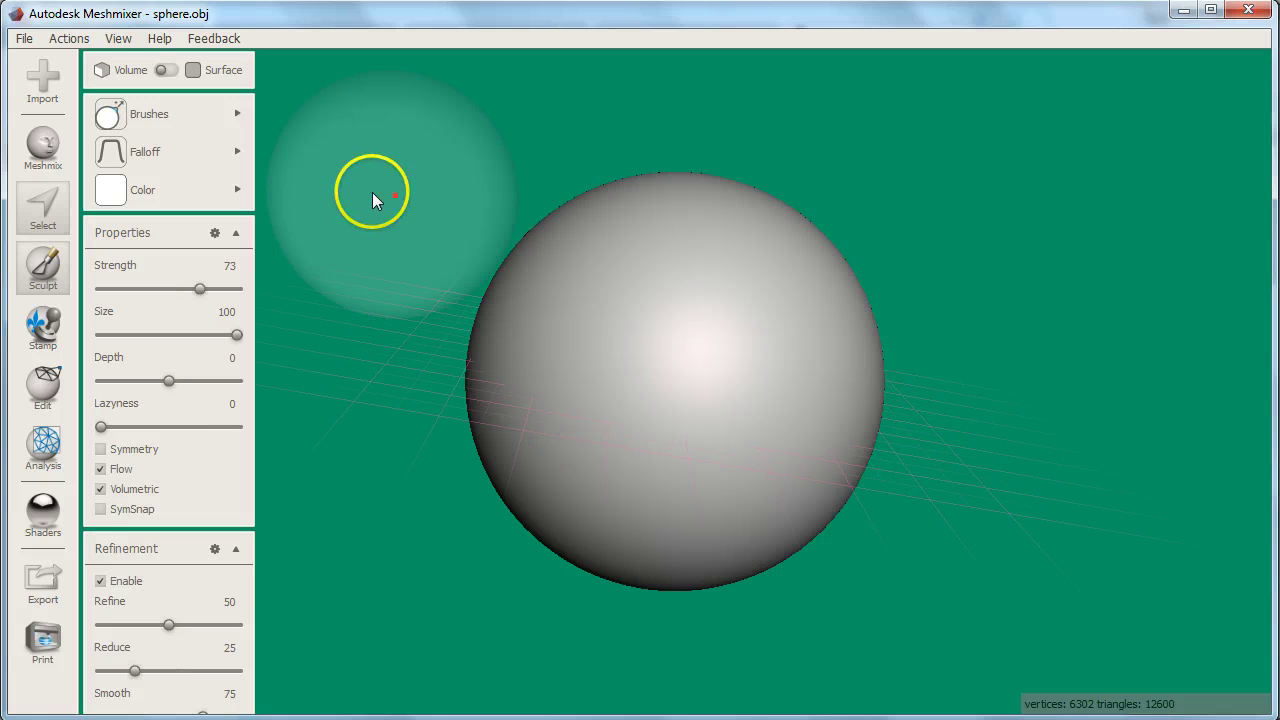
Reduce the Draw2 brush size, view the falloff shapes, and sculpt a small bump on the sphere's right front.
key(bracketleft)
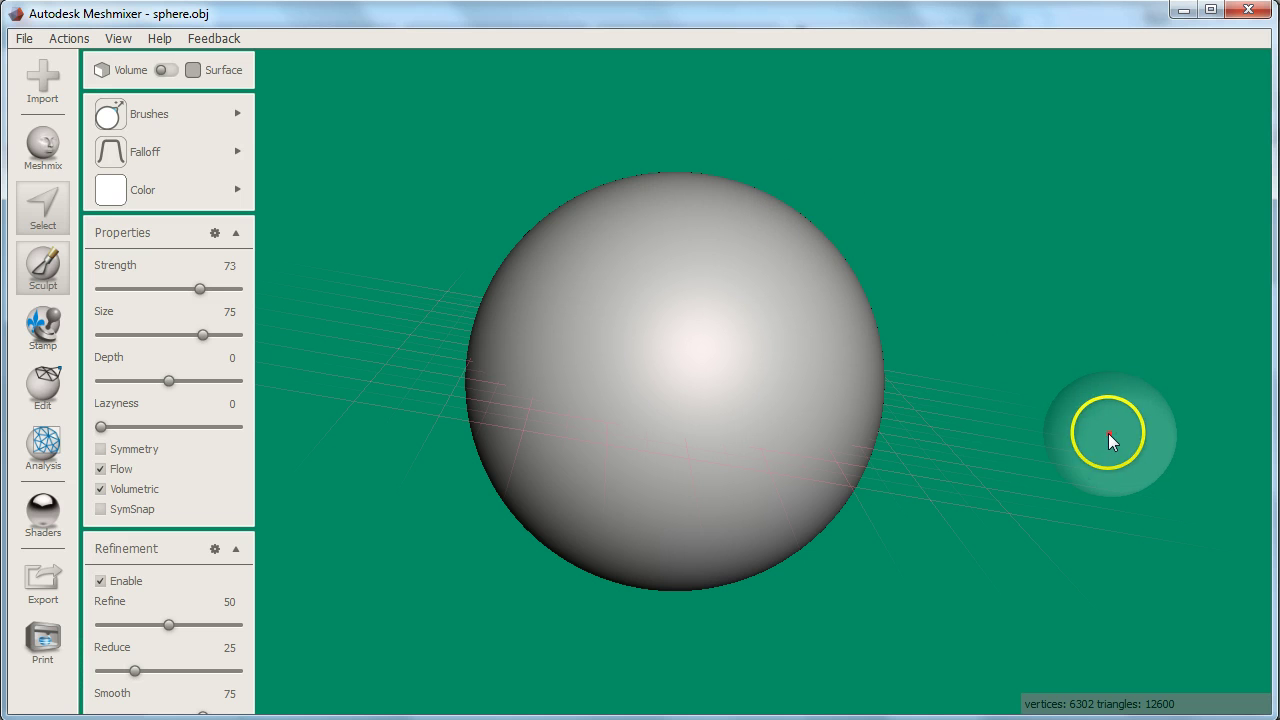
click(194, 153)
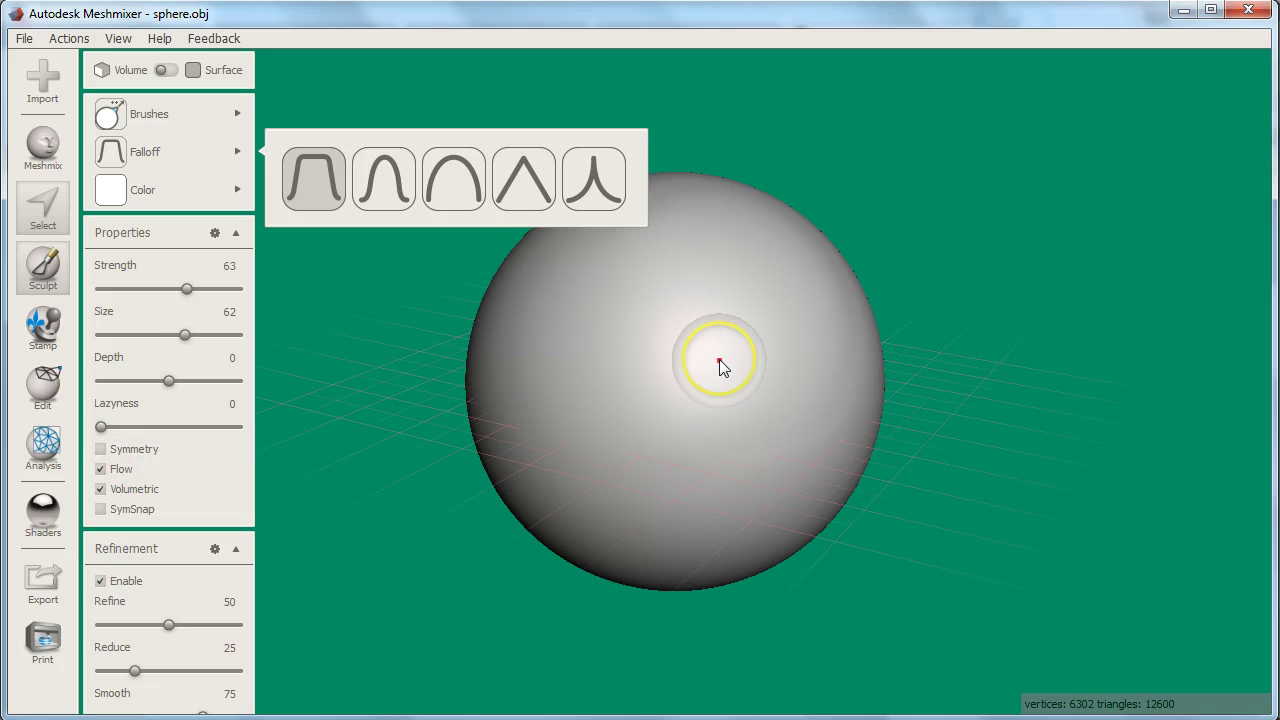
click(719, 359)
key(])
mouse_move(719, 359)
mouse_down()
mouse_move(777, 409)
mouse_move(711, 391)
mouse_move(777, 241)
mouse_up()
Set the brush size and strength to 100, try a stroke across the sphere's right side, and undo the sculpting.
key(])
key(])
key(])
key(])
key(])
key(])
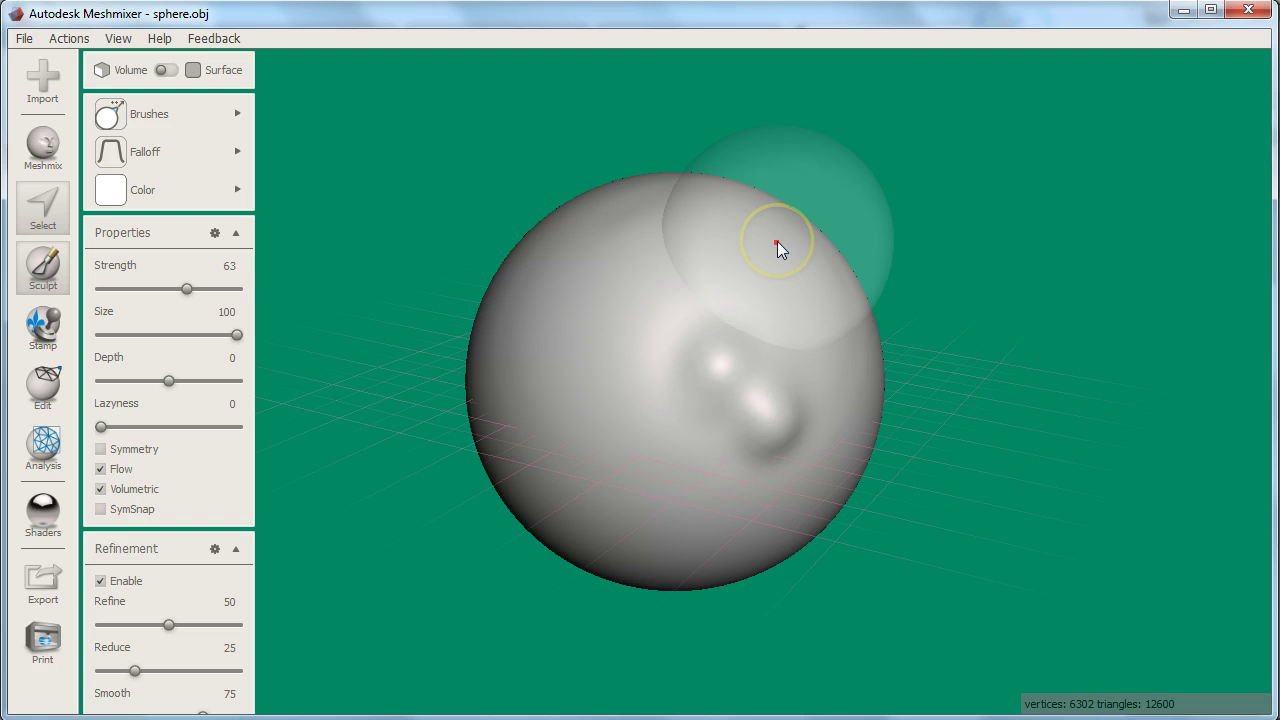
right_drag(777, 241, 755, 12)
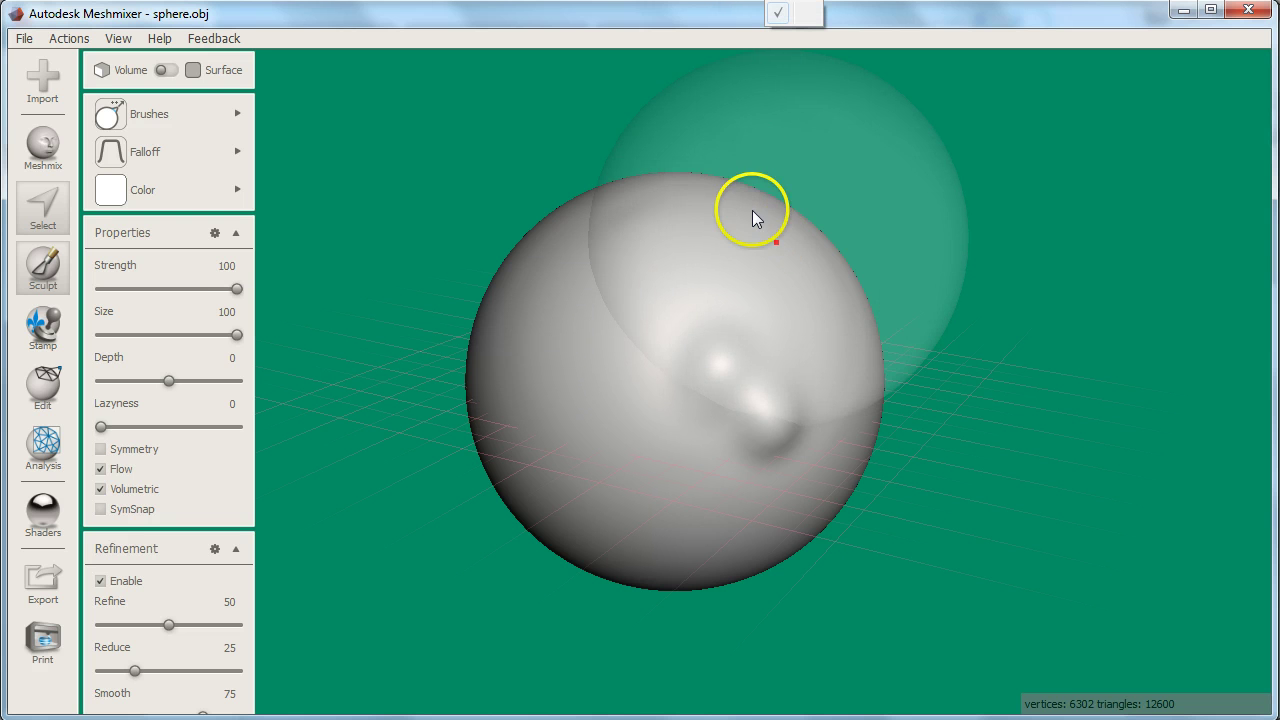
mouse_move(815, 348)
mouse_down()
mouse_move(734, 443)
mouse_move(674, 443)
mouse_move(1058, 446)
mouse_up()
key(ctrl+z)
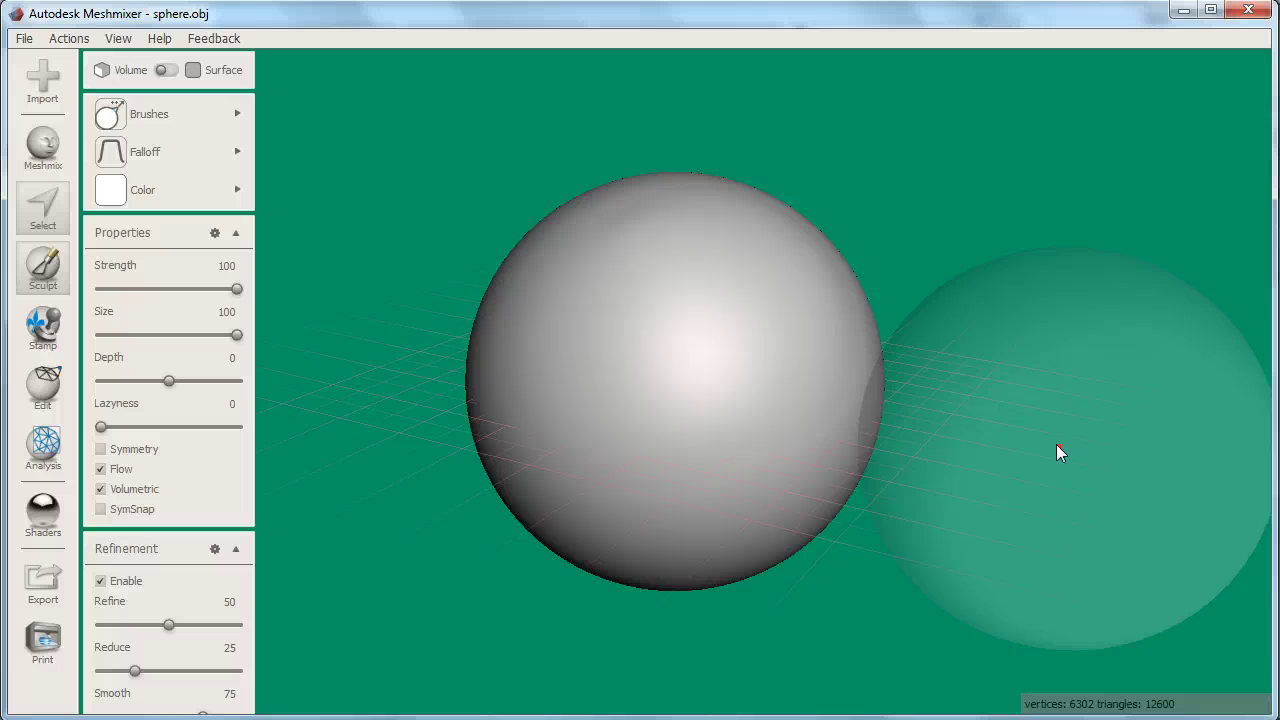
Shrink and enlarge the sculpting brush, finishing at size 100, and set its strength to 66.
drag(893, 369, 834, 323)
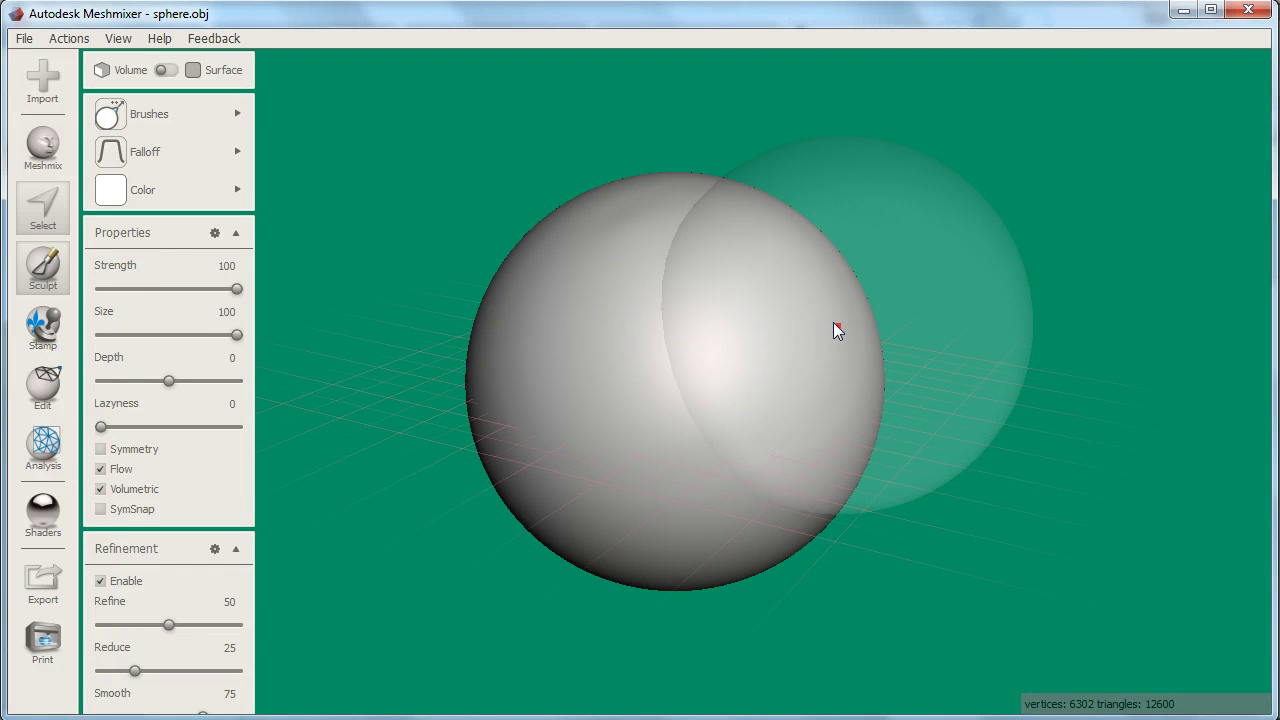
scroll(833, 322, down, 3)
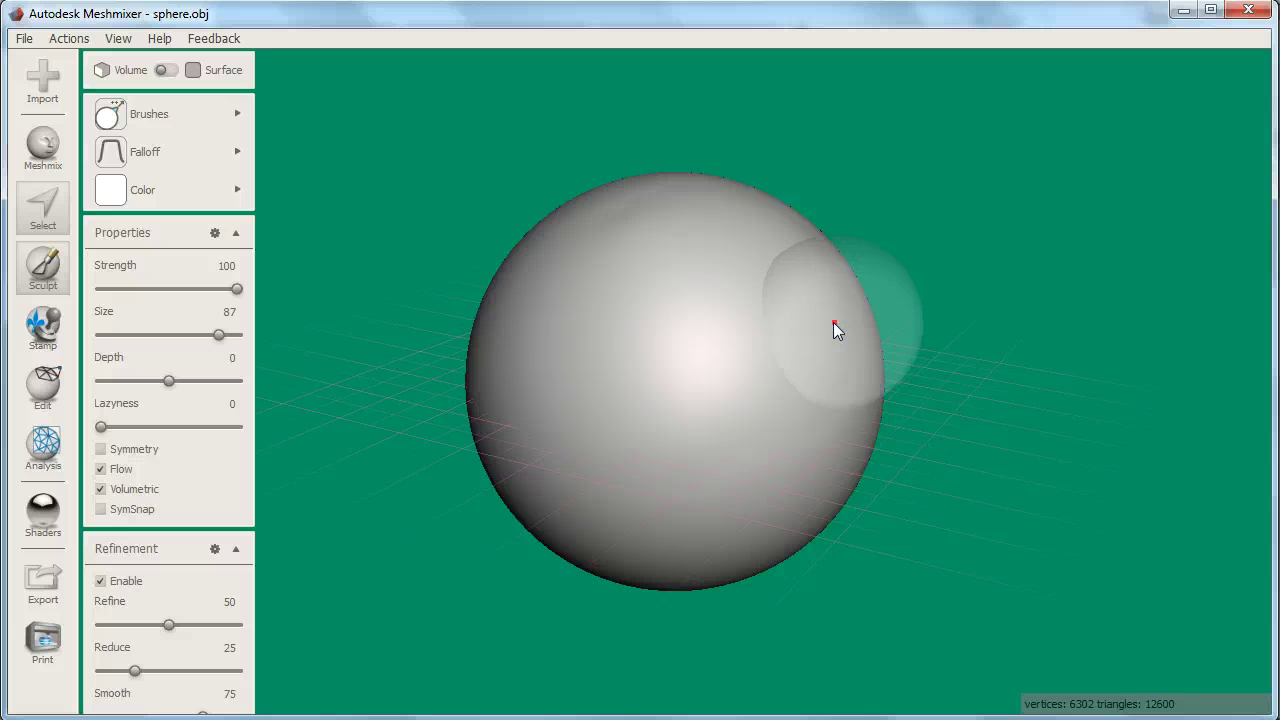
key(])
key(])
key(])
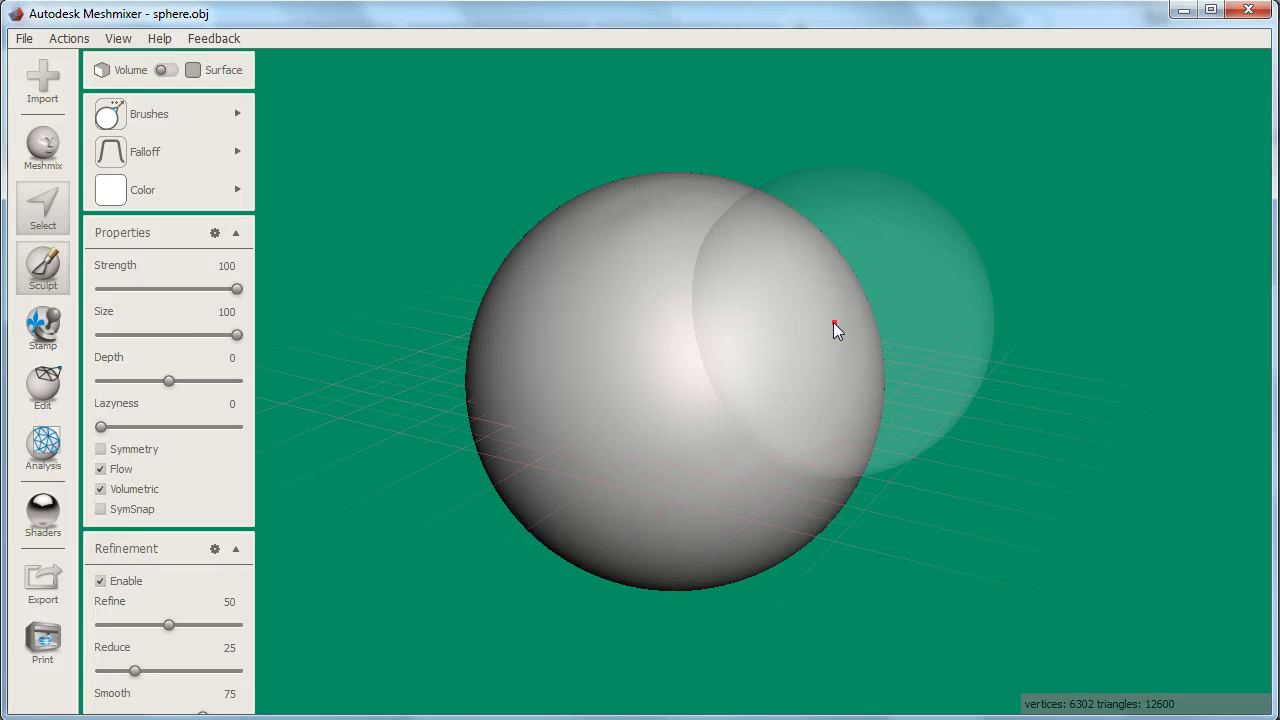
key(])
key(])
key([)
key([)
key([)
key([)
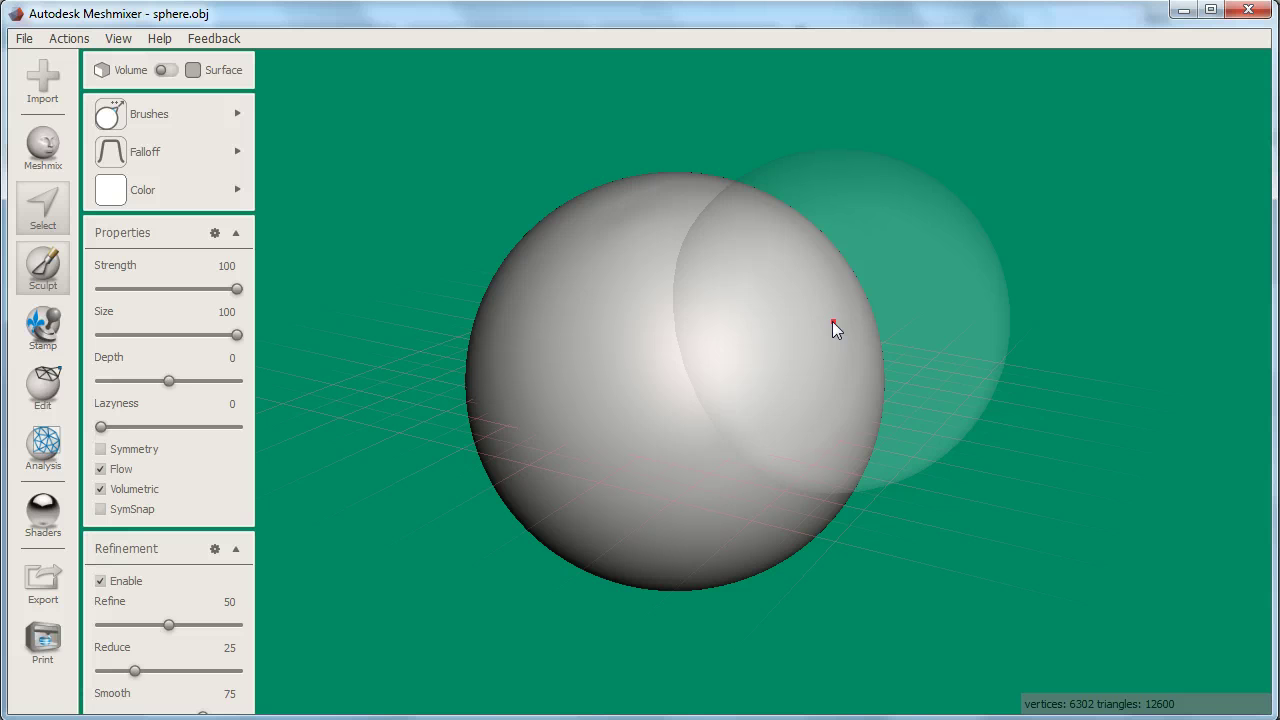
mouse_move(832, 321)
right_down()
mouse_move(851, 578)
mouse_move(833, 441)
mouse_move(813, 542)
mouse_move(780, 411)
mouse_move(798, 467)
mouse_move(791, 574)
mouse_move(792, 447)
right_up()
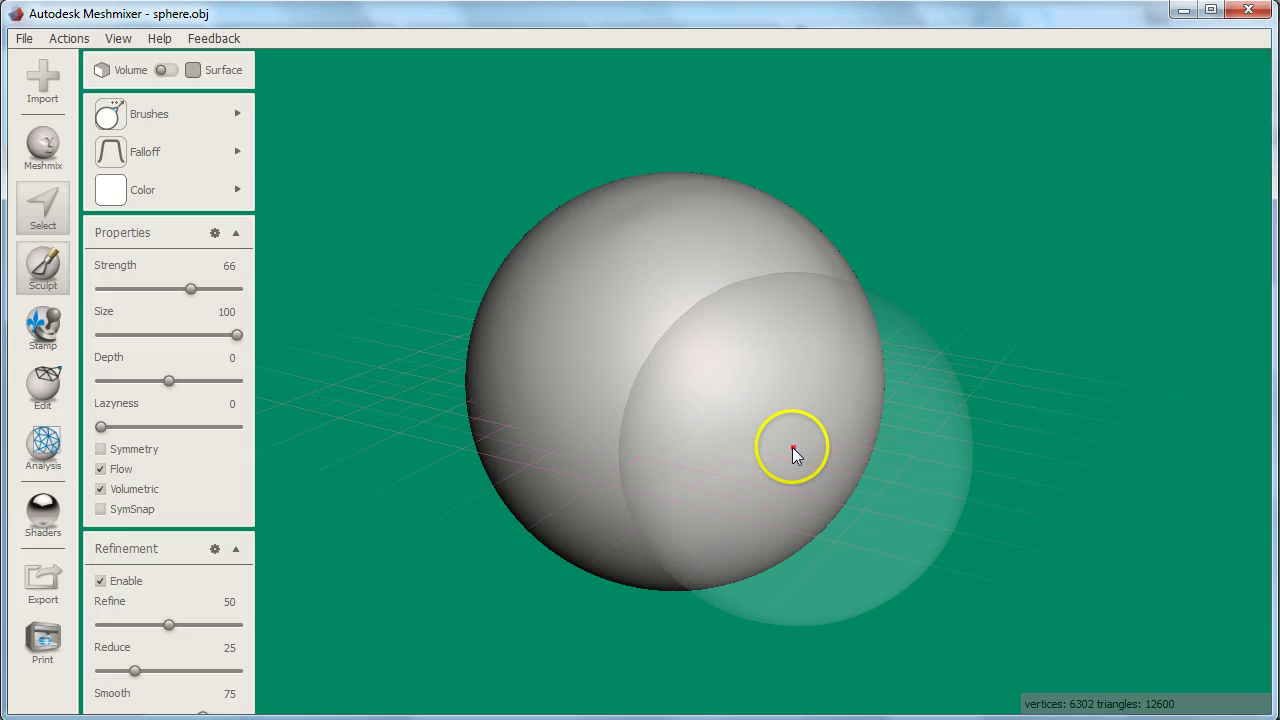
Check the Help options, switch to the web browser, and look through the Links list on the Robotics class page.
click(172, 44)
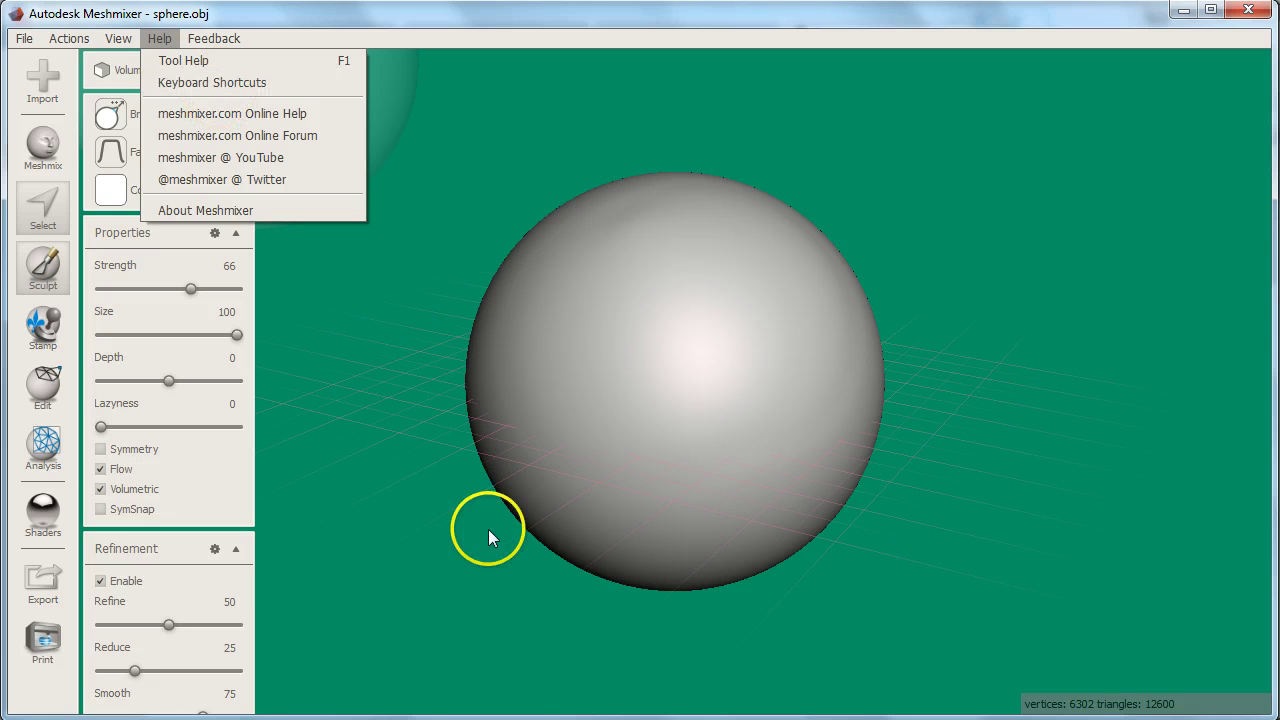
click(417, 601)
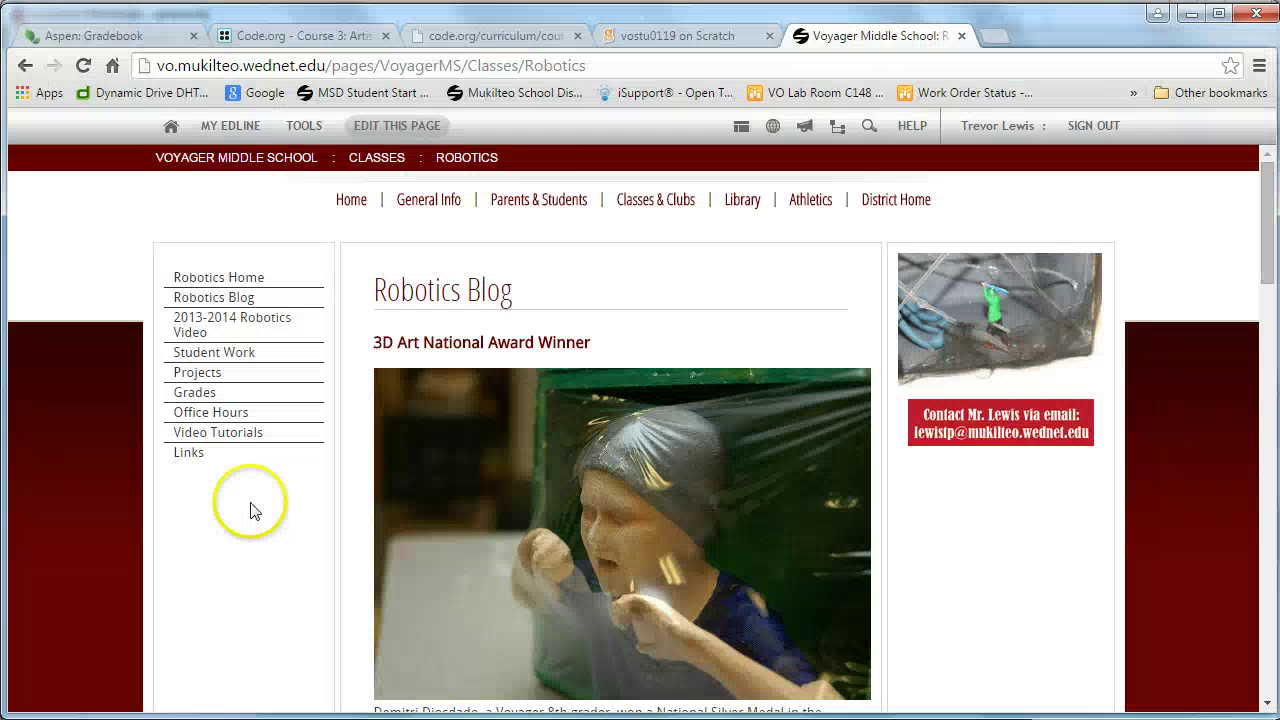
mouse_move(205, 455)
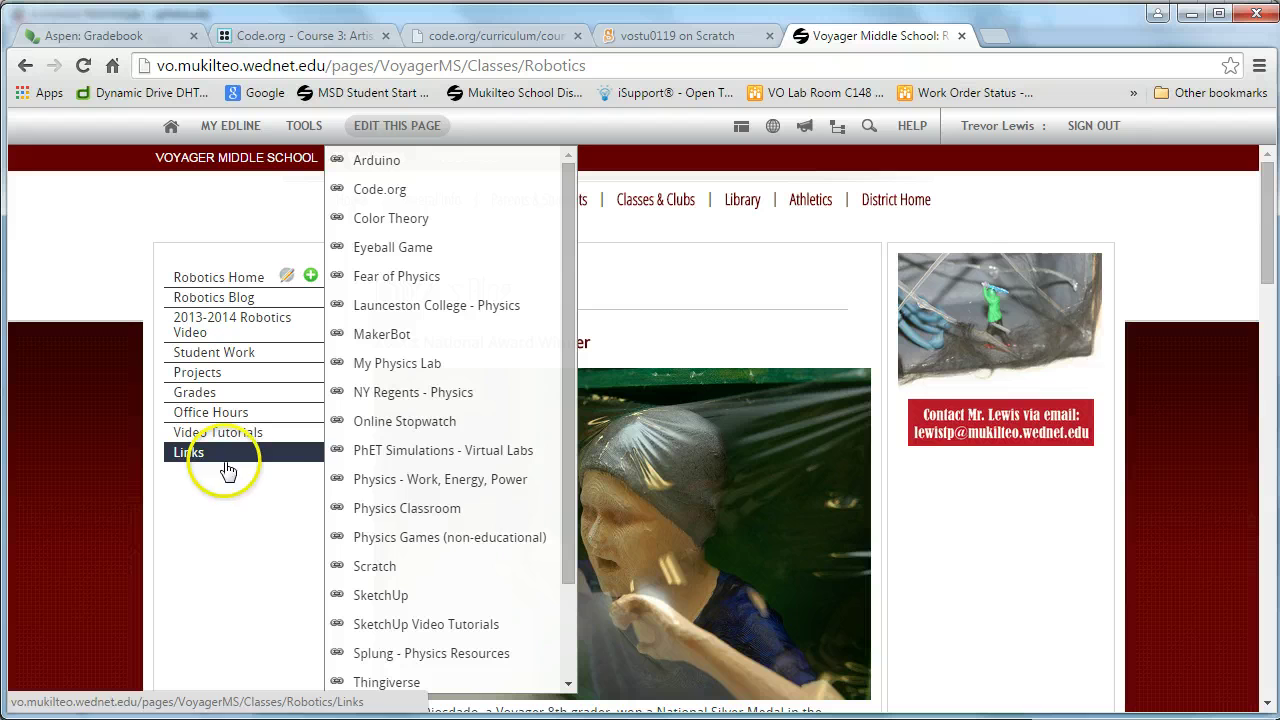
scroll(566, 571, down, 3)
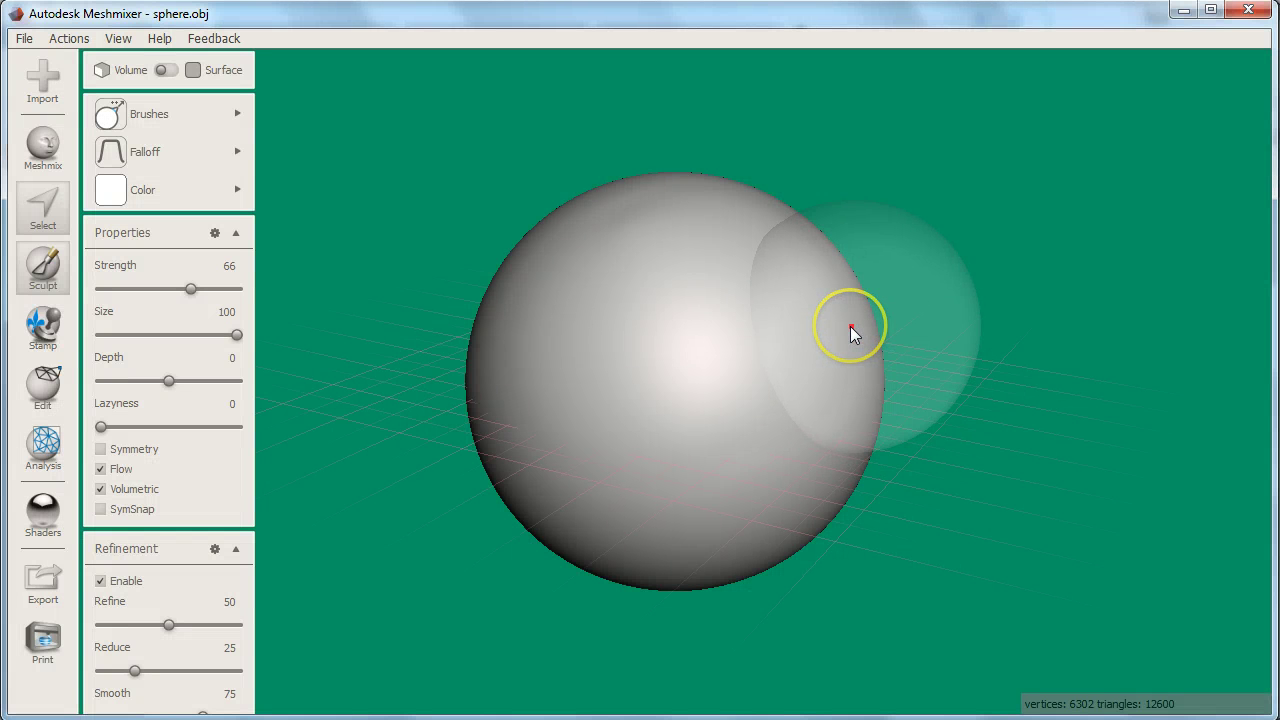
Sculpt a dent into the sphere's right front and another into its left side, and smooth the right dent with the RobustSmooth brush.
click(783, 357)
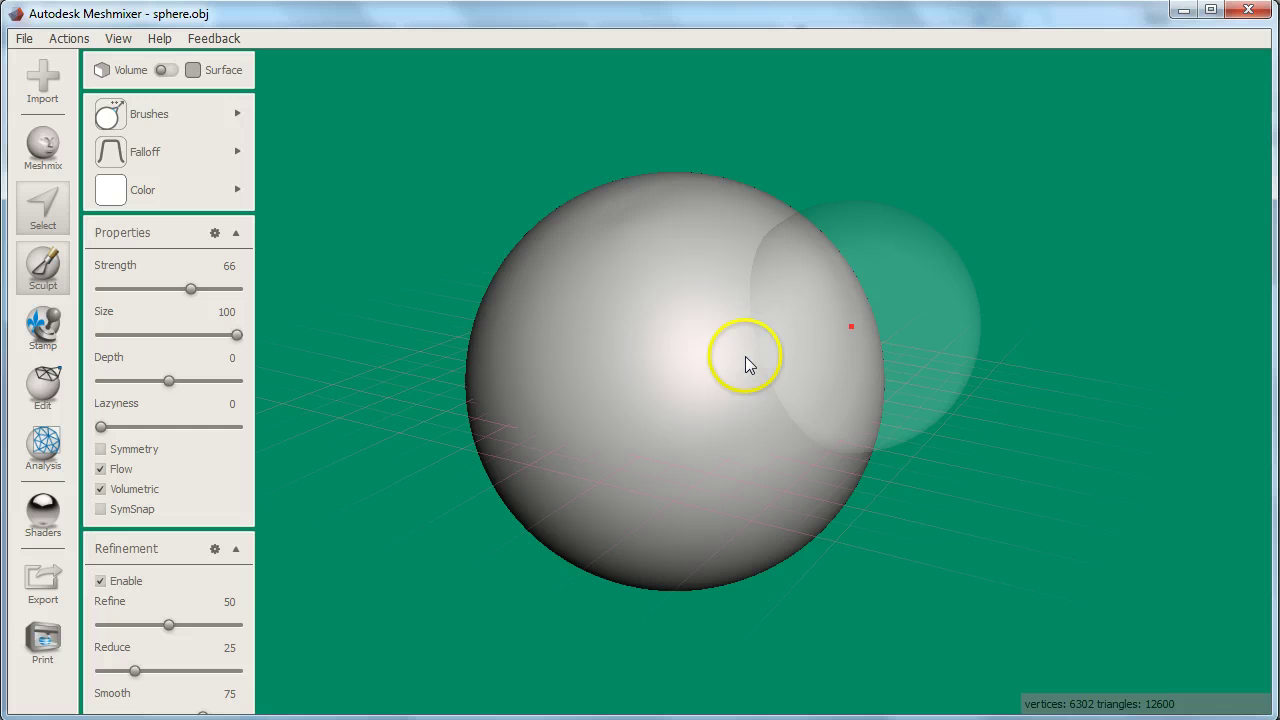
mouse_move(745, 356)
mouse_down()
mouse_move(816, 350)
mouse_move(768, 312)
mouse_up()
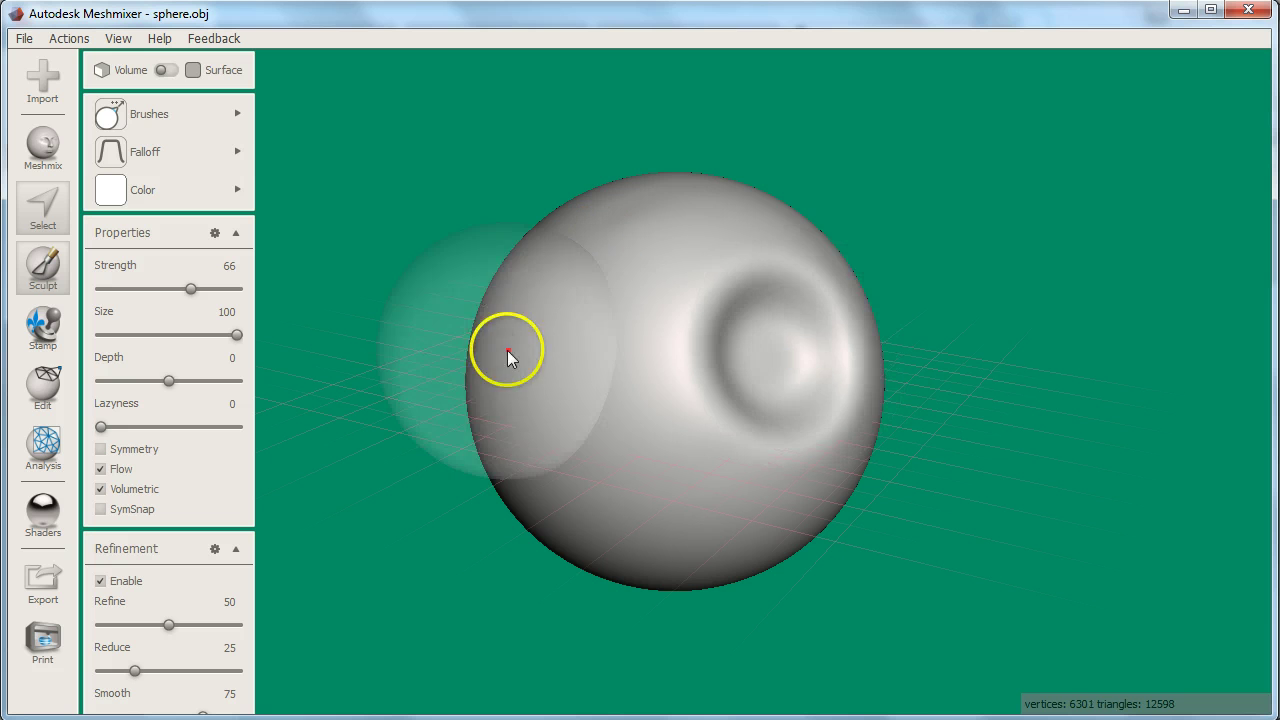
drag(507, 352, 566, 353)
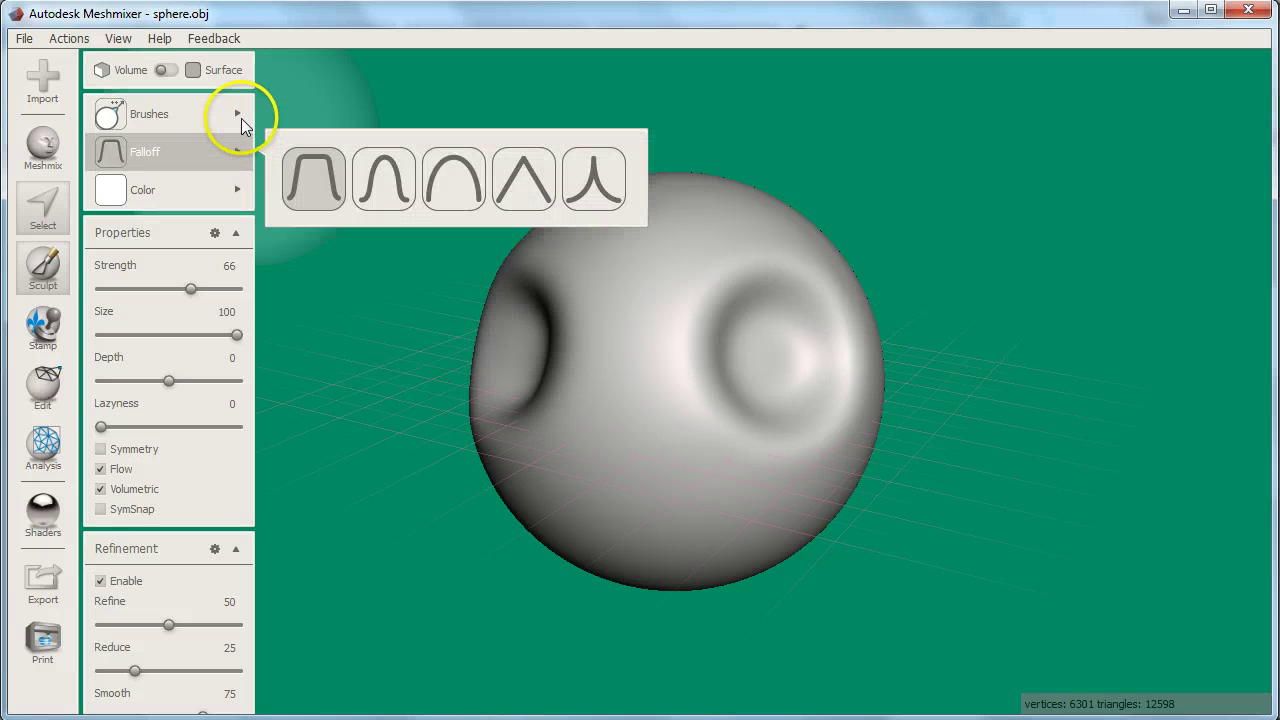
mouse_move(264, 120)
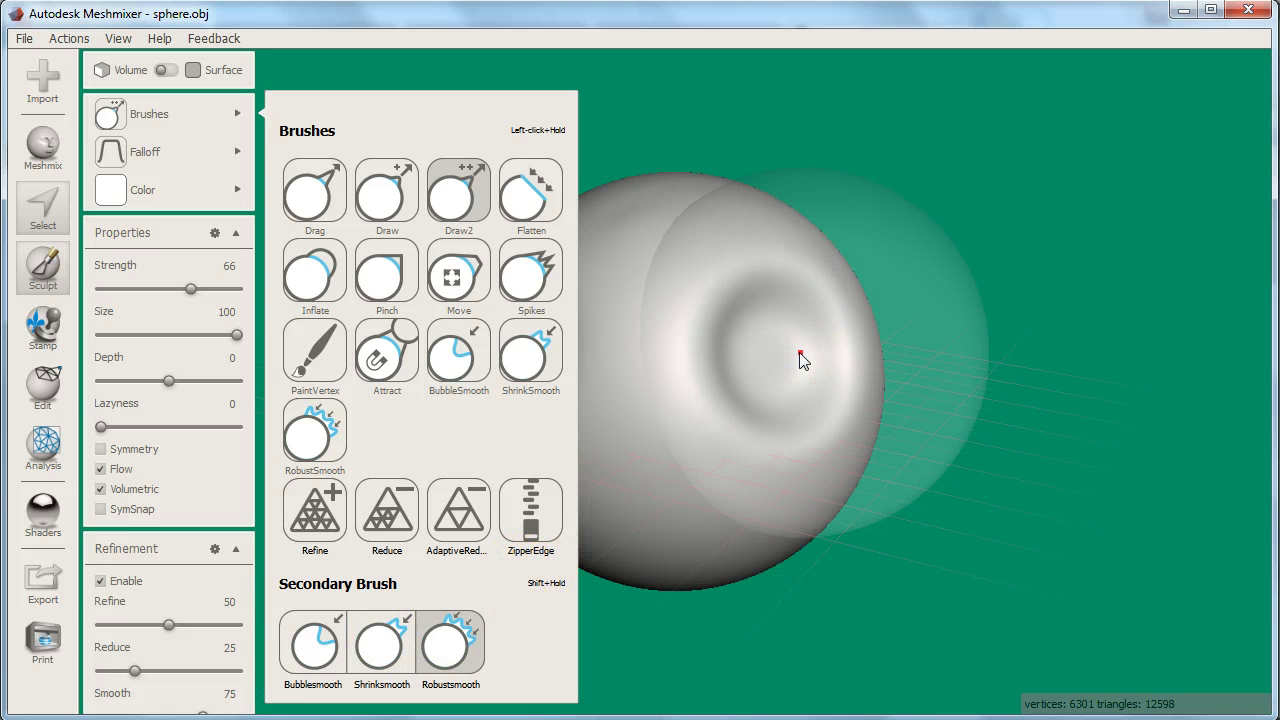
shift+drag(800, 353, 759, 327)
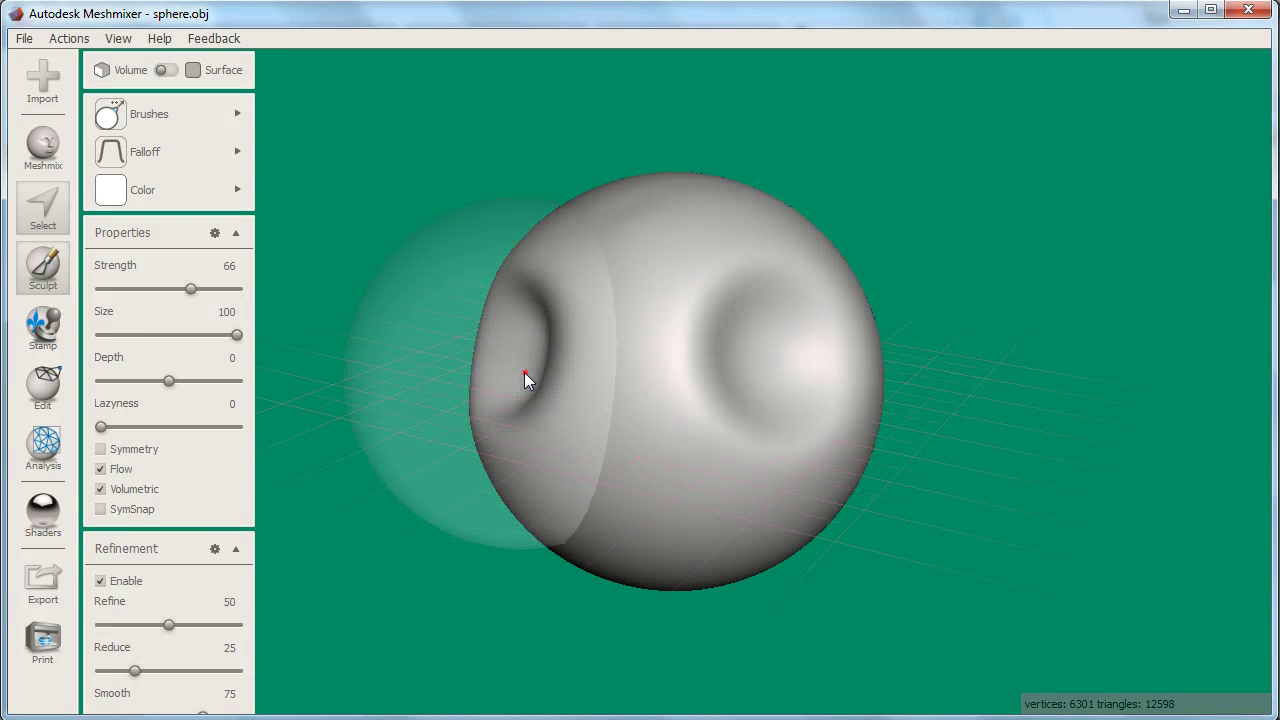
Examine the dents from other angles and distances, trying orbit, pan and zoom as well as the quick-access camera framing and zoom controls.
mouse_move(651, 343)
right_down()
mouse_move(728, 361)
mouse_move(664, 446)
mouse_move(631, 532)
mouse_move(817, 507)
mouse_move(866, 335)
mouse_move(652, 165)
mouse_move(671, 358)
right_up()
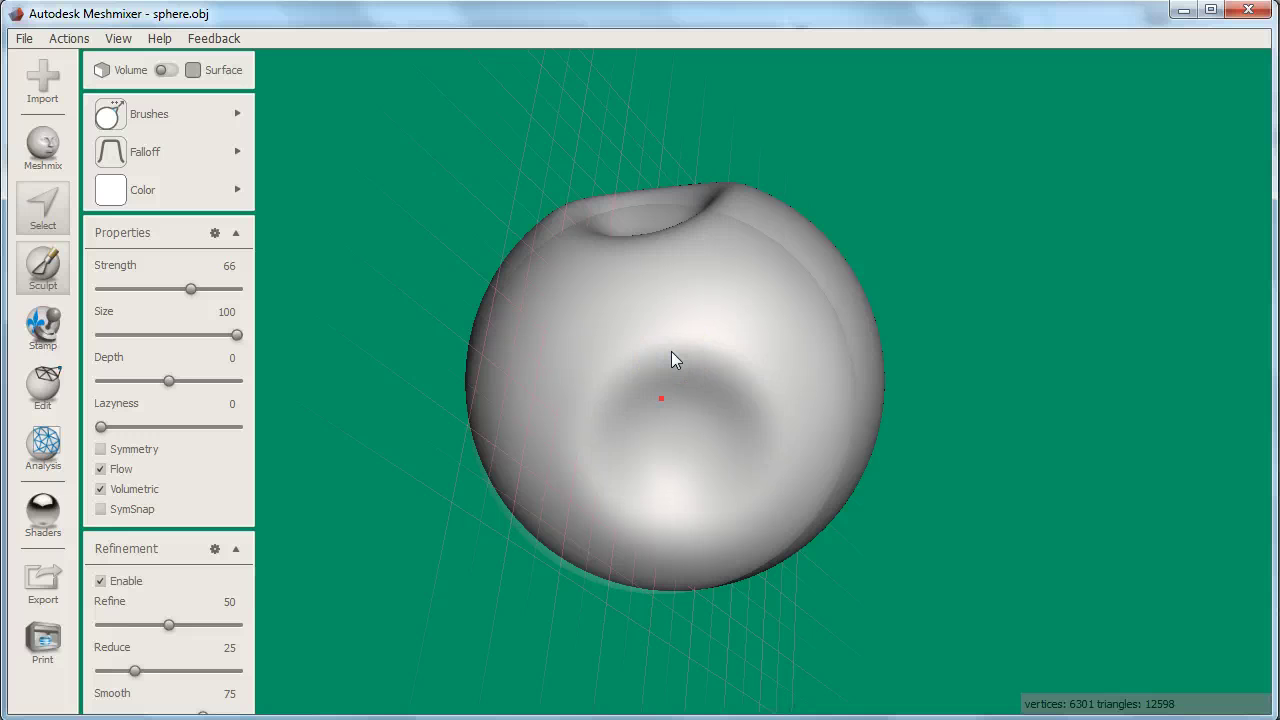
right_drag(672, 355, 692, 710)
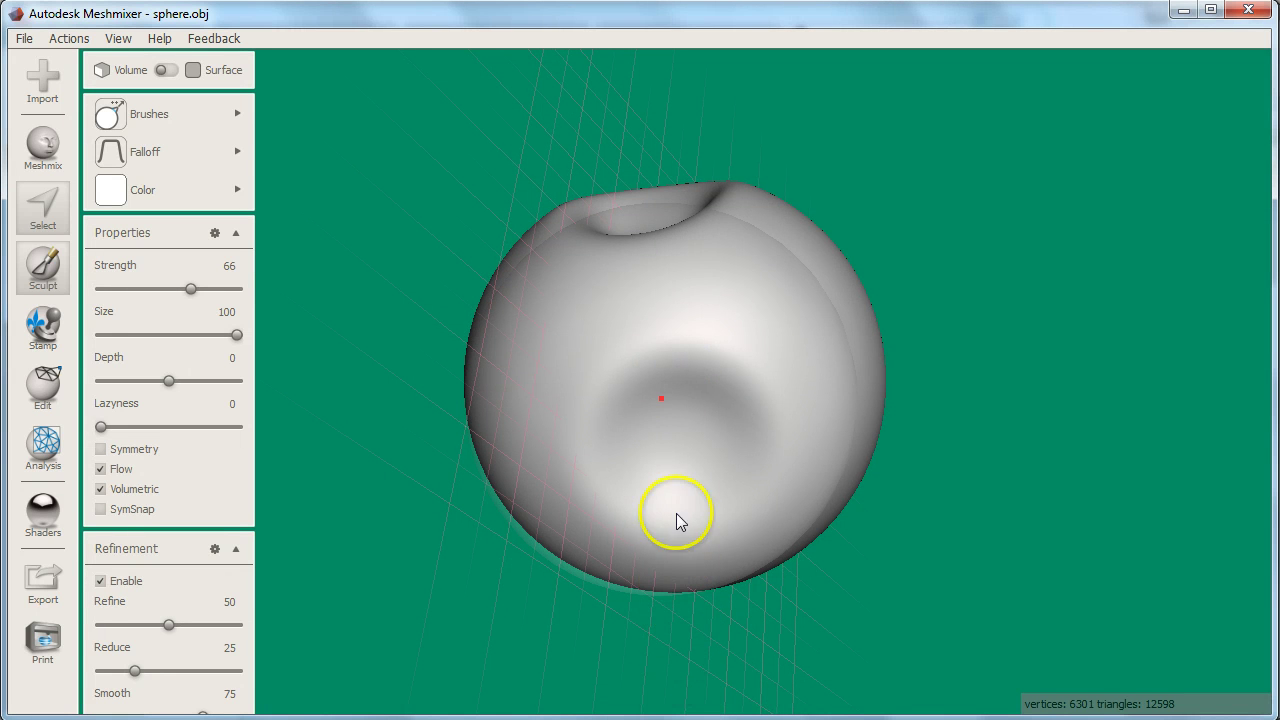
mouse_move(685, 373)
mouse_down()
mouse_move(686, 329)
mouse_move(694, 573)
mouse_up()
scroll(698, 486, up, 5)
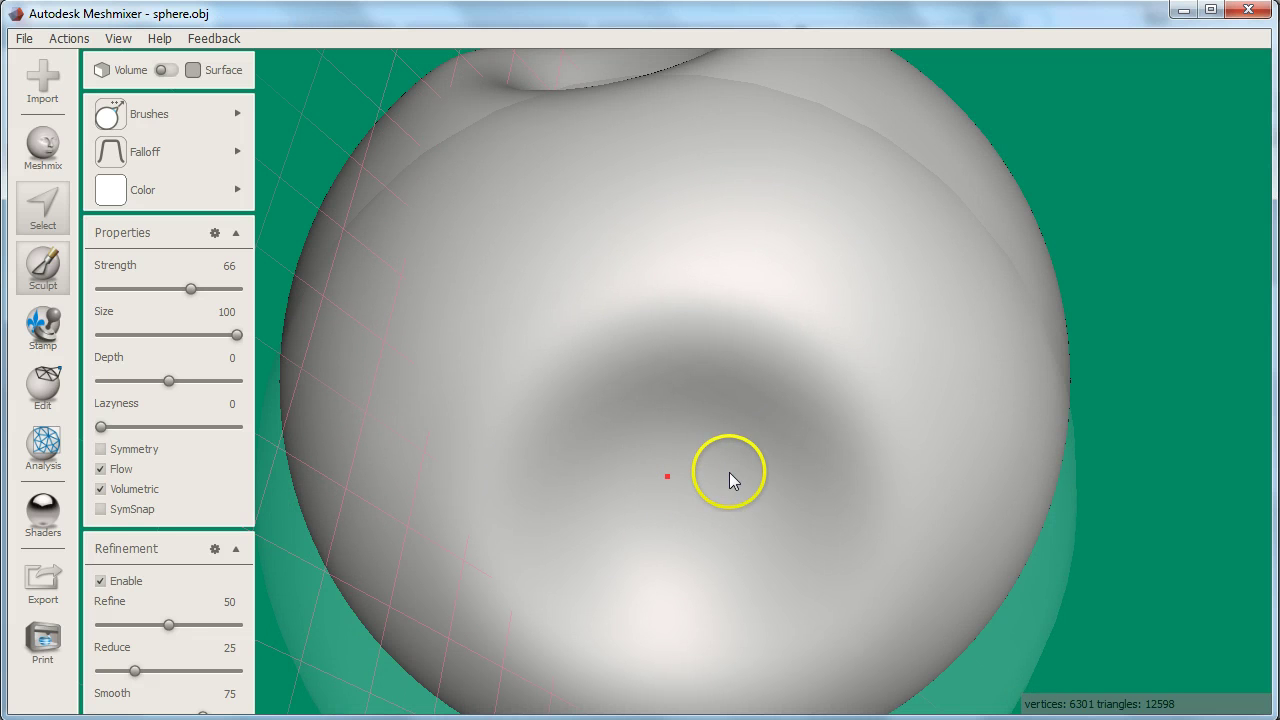
middle_drag(758, 472, 859, 466)
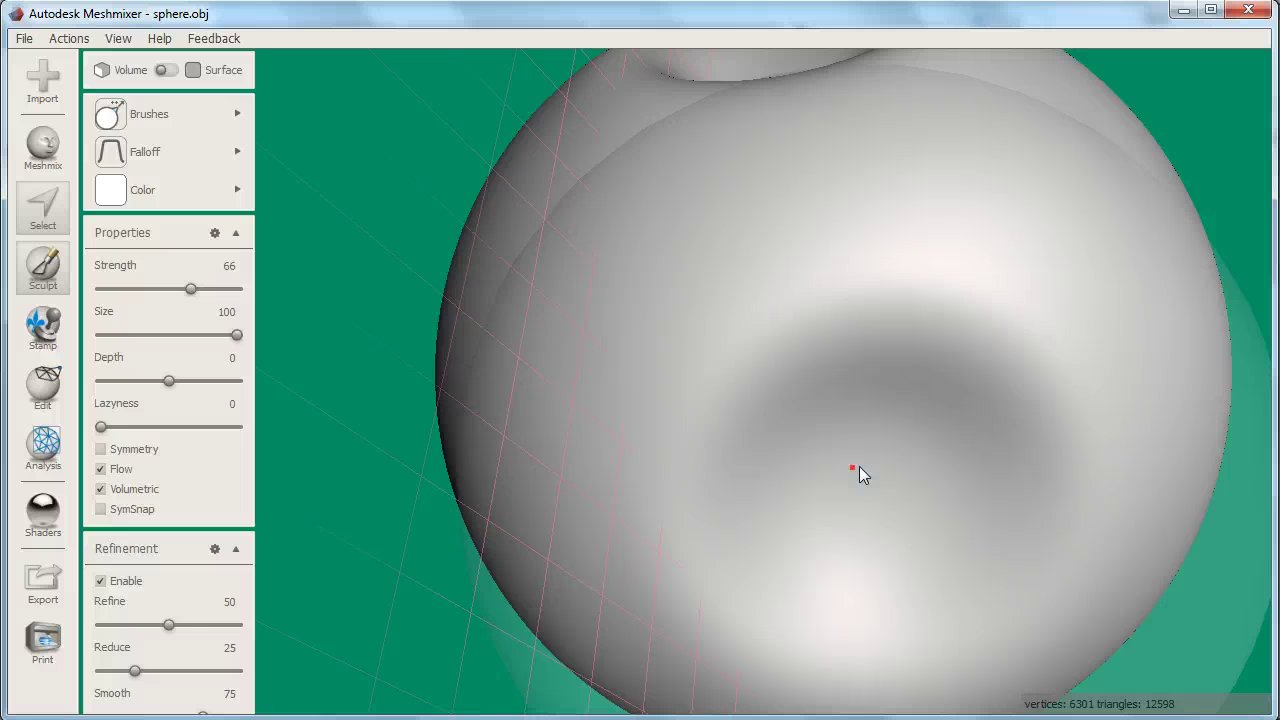
key(space)
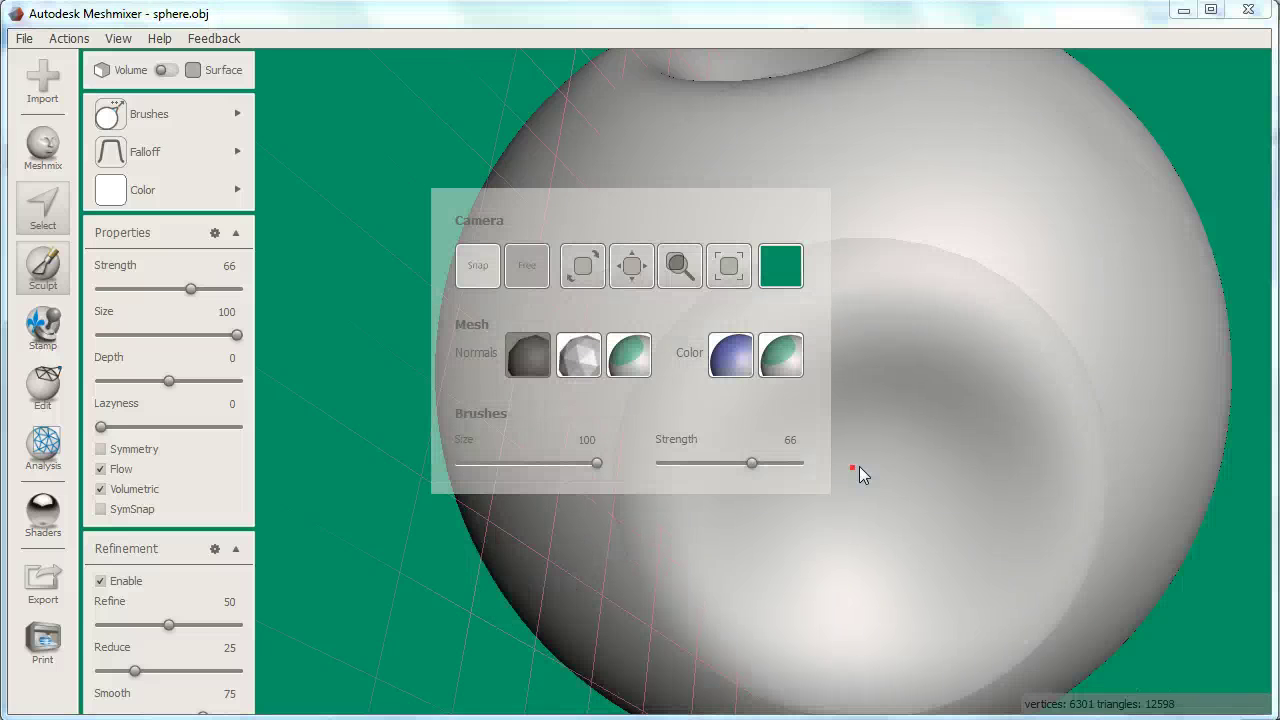
click(725, 278)
drag(677, 280, 684, 170)
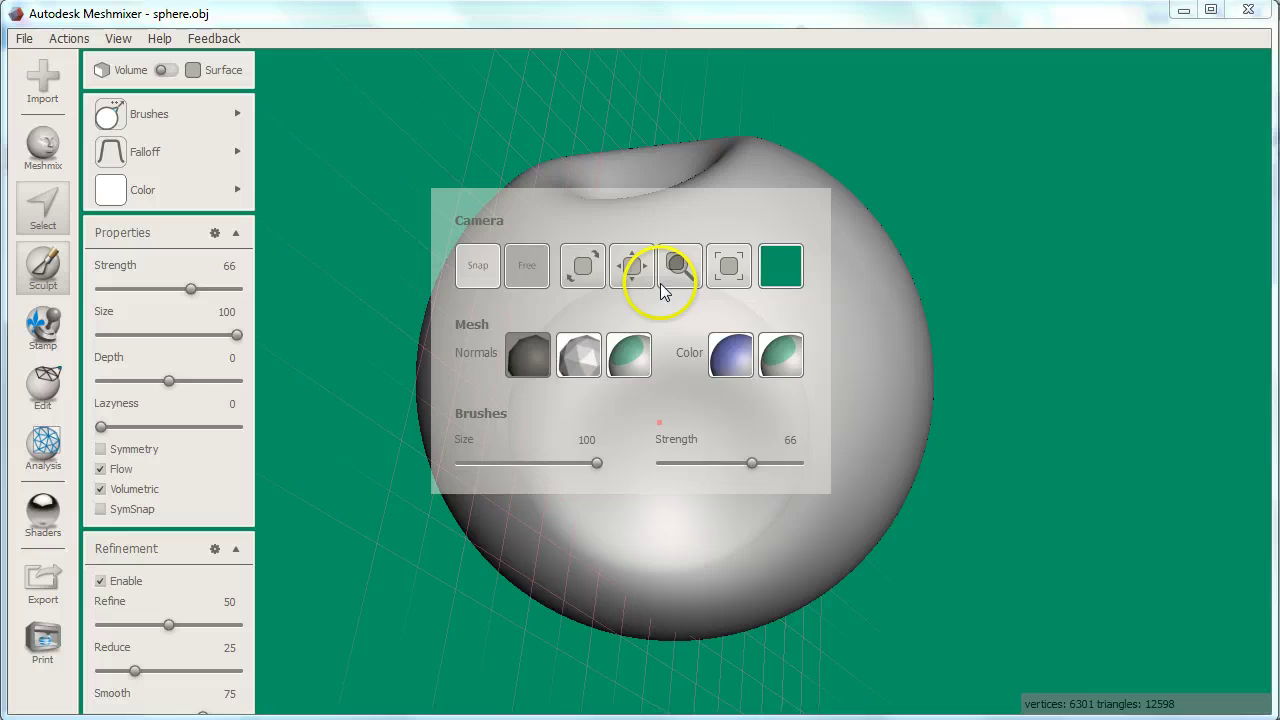
key(space)
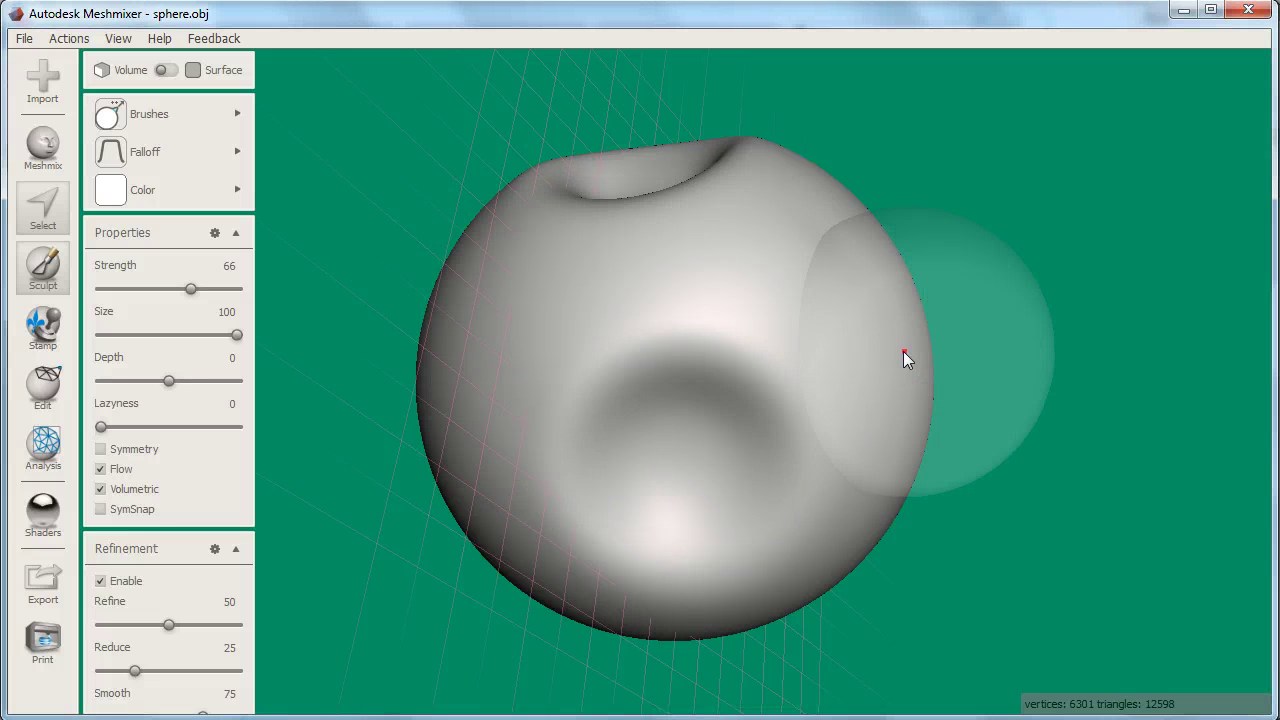
Set the brush strength to 92 and sculpt large bulges on the dented sphere at brush size 100.
mouse_move(762, 329)
right_down()
mouse_move(815, 329)
mouse_move(843, 230)
right_up()
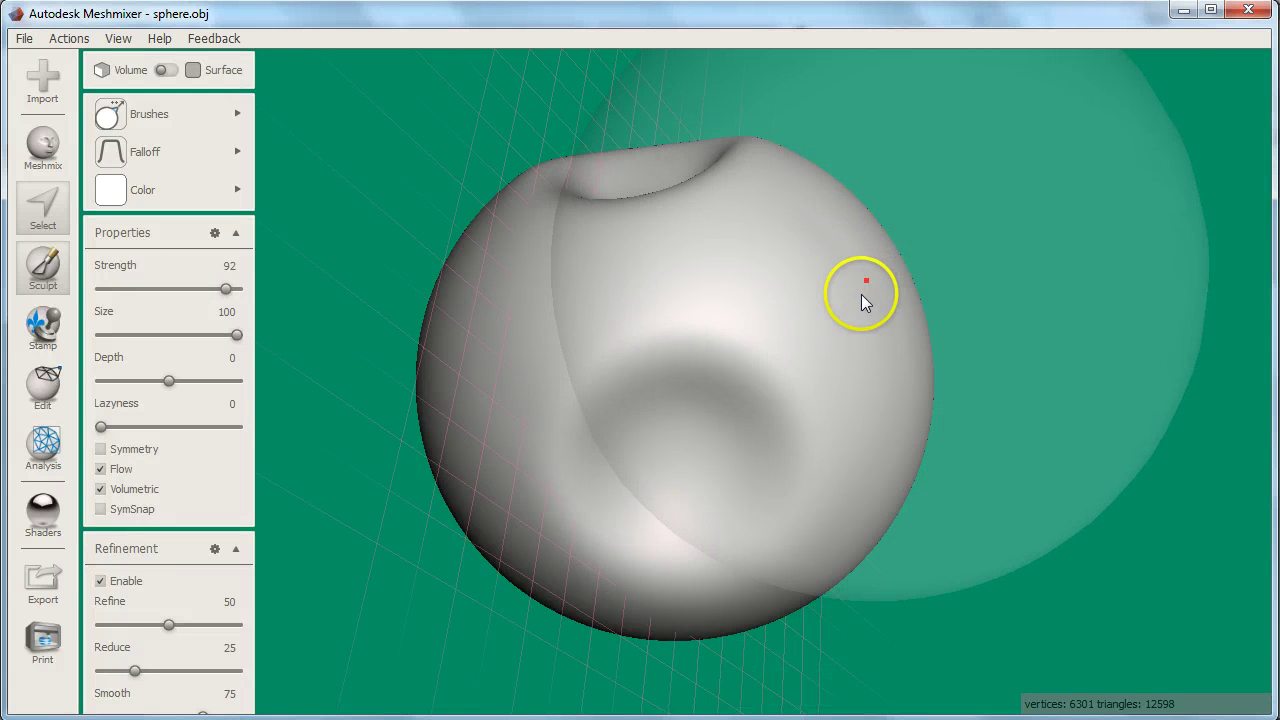
mouse_move(861, 294)
mouse_down()
mouse_move(877, 309)
mouse_move(560, 331)
mouse_move(643, 451)
mouse_move(834, 471)
mouse_move(827, 459)
mouse_up()
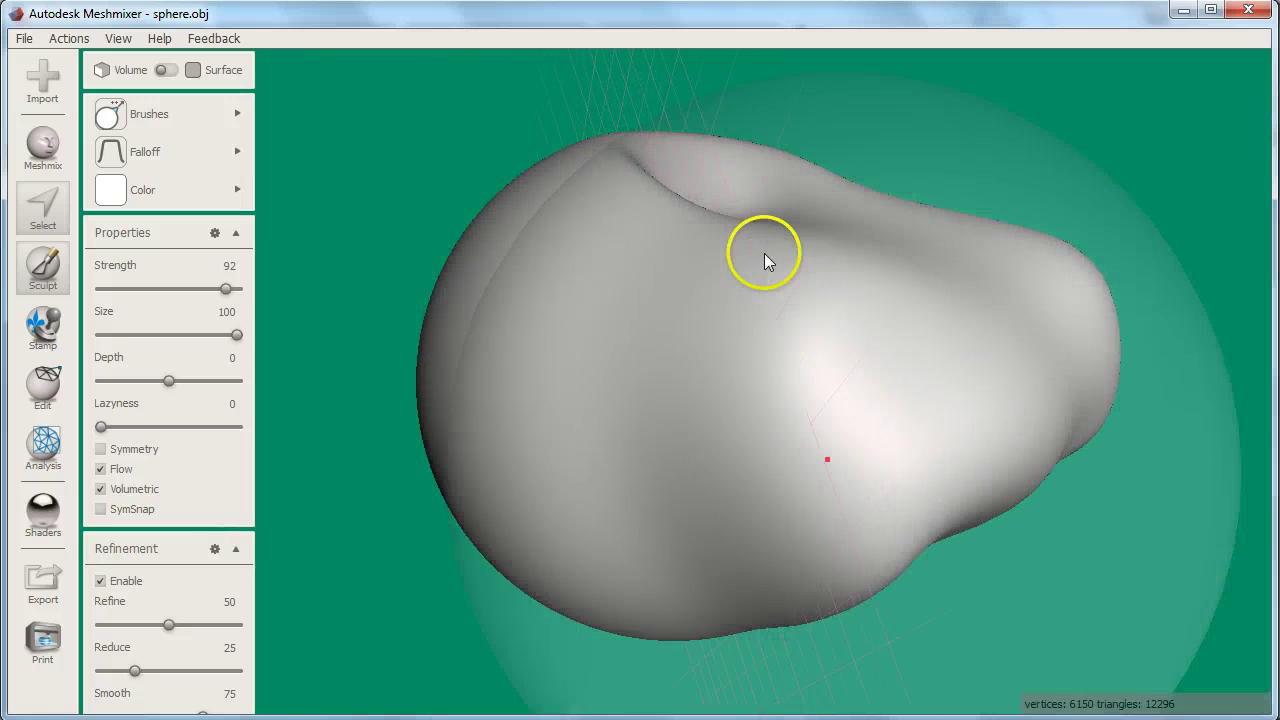
mouse_move(764, 253)
mouse_down()
mouse_move(931, 204)
mouse_move(840, 312)
mouse_move(769, 68)
mouse_move(766, 96)
mouse_up()
Reduce the brush size to 72 and sculpt two round eye-socket dents side by side on the front of the bulged shape.
key(bracketleft)
key(bracketleft)
key(bracketleft)
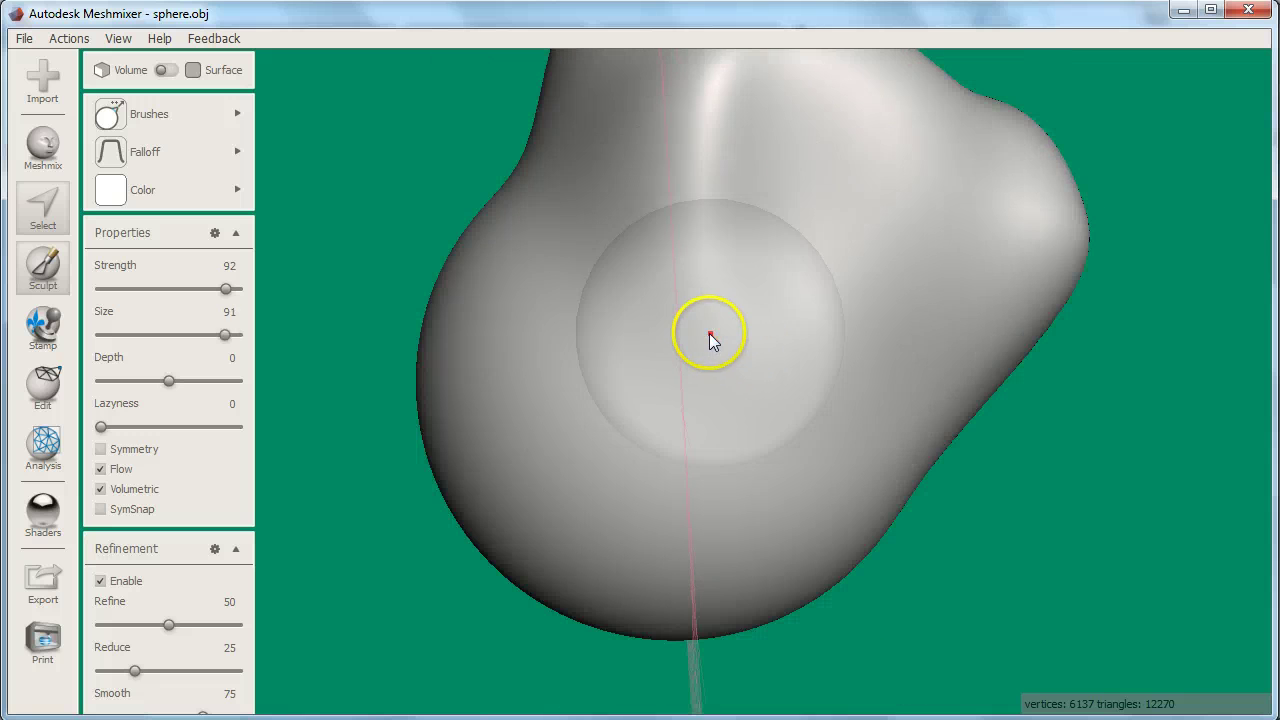
key(bracketleft)
key(bracketleft)
key(bracketleft)
key(bracketleft)
key(bracketleft)
key(bracketleft)
click(693, 308)
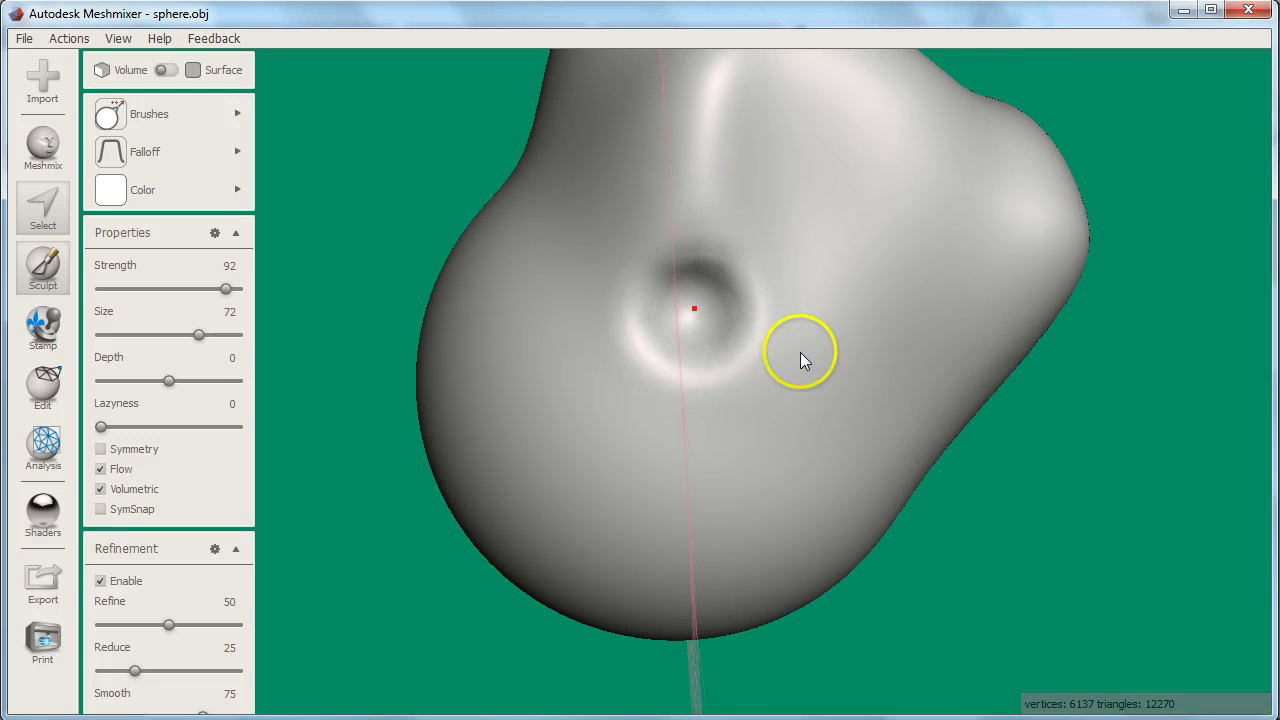
click(867, 392)
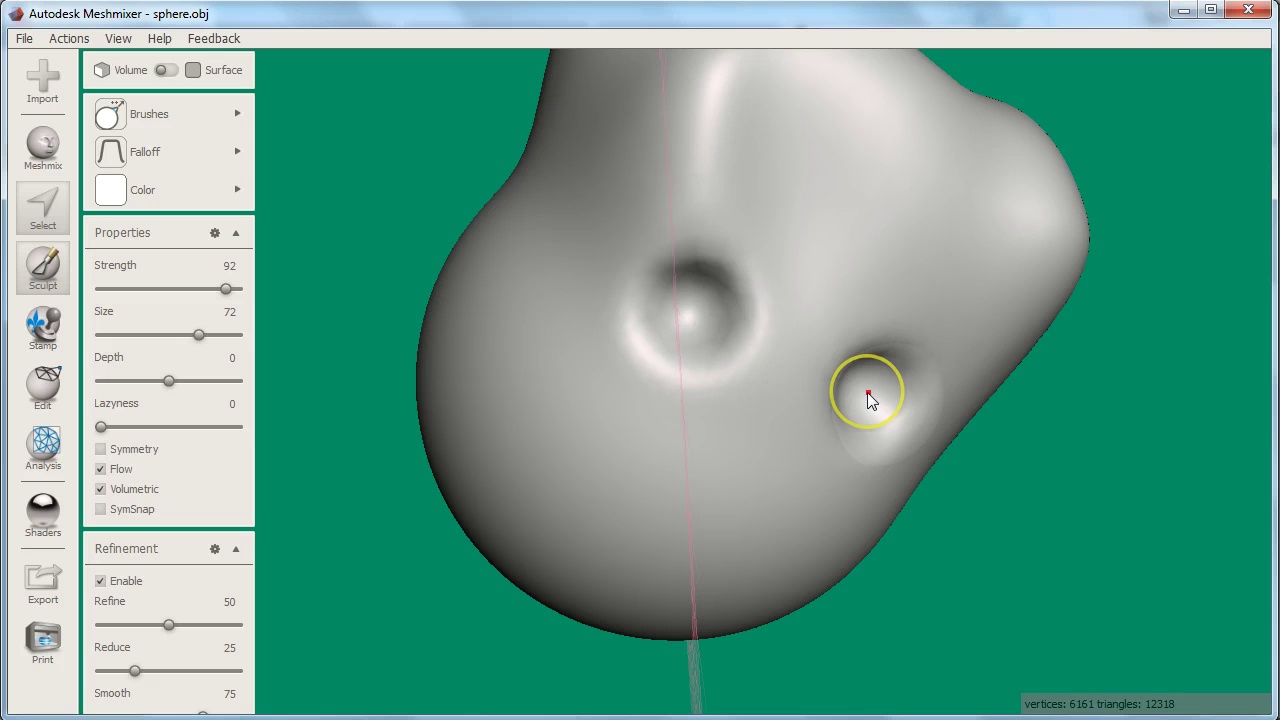
With the brush size reduced to 54, sculpt a raised bump inside each eye socket and a curved smile below them.
click(689, 311)
key(bracketleft)
key(bracketleft)
key(bracketleft)
key(bracketleft)
key(bracketleft)
key(bracketleft)
click(692, 311)
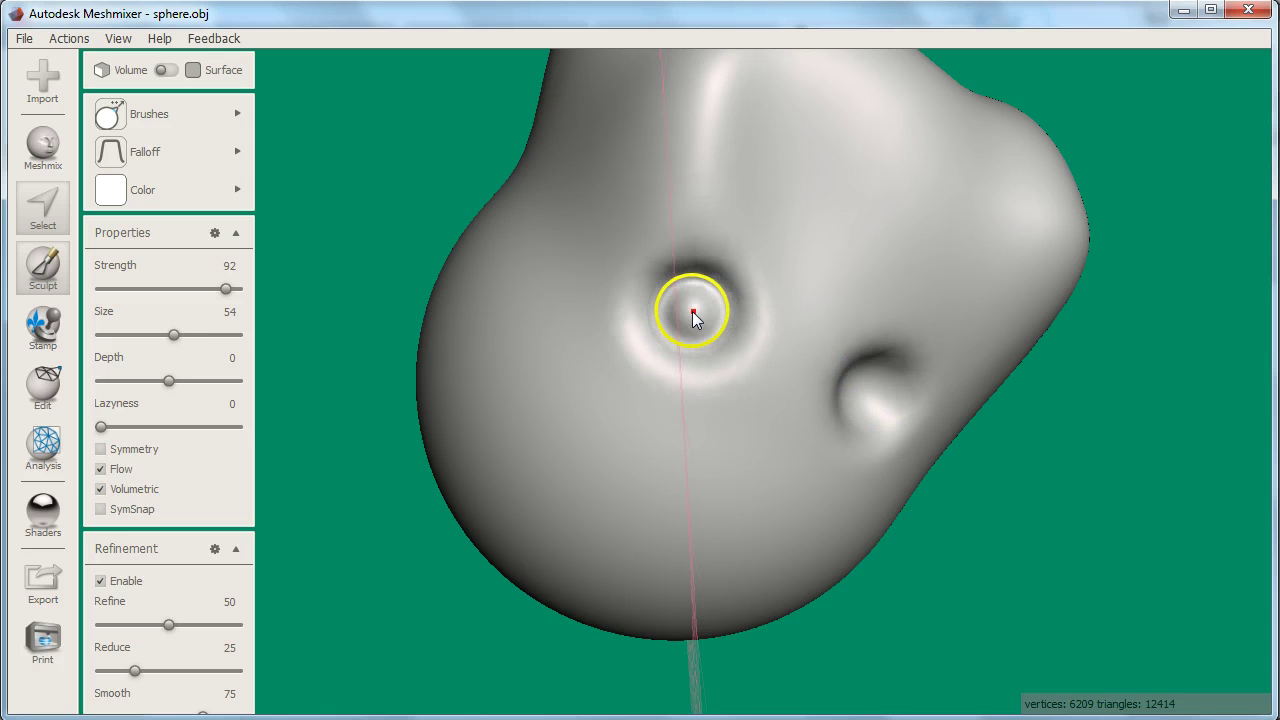
click(863, 398)
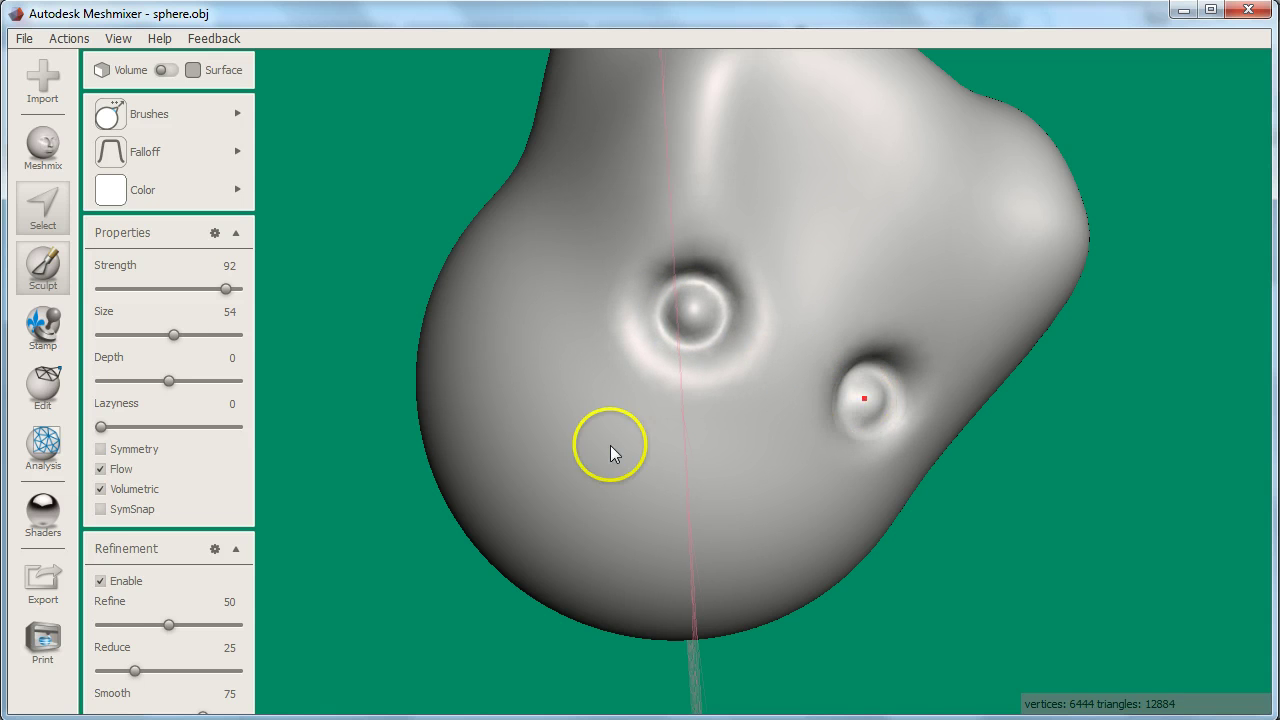
mouse_move(546, 468)
mouse_down()
mouse_move(598, 527)
mouse_move(666, 571)
mouse_move(737, 582)
mouse_move(794, 569)
mouse_up()
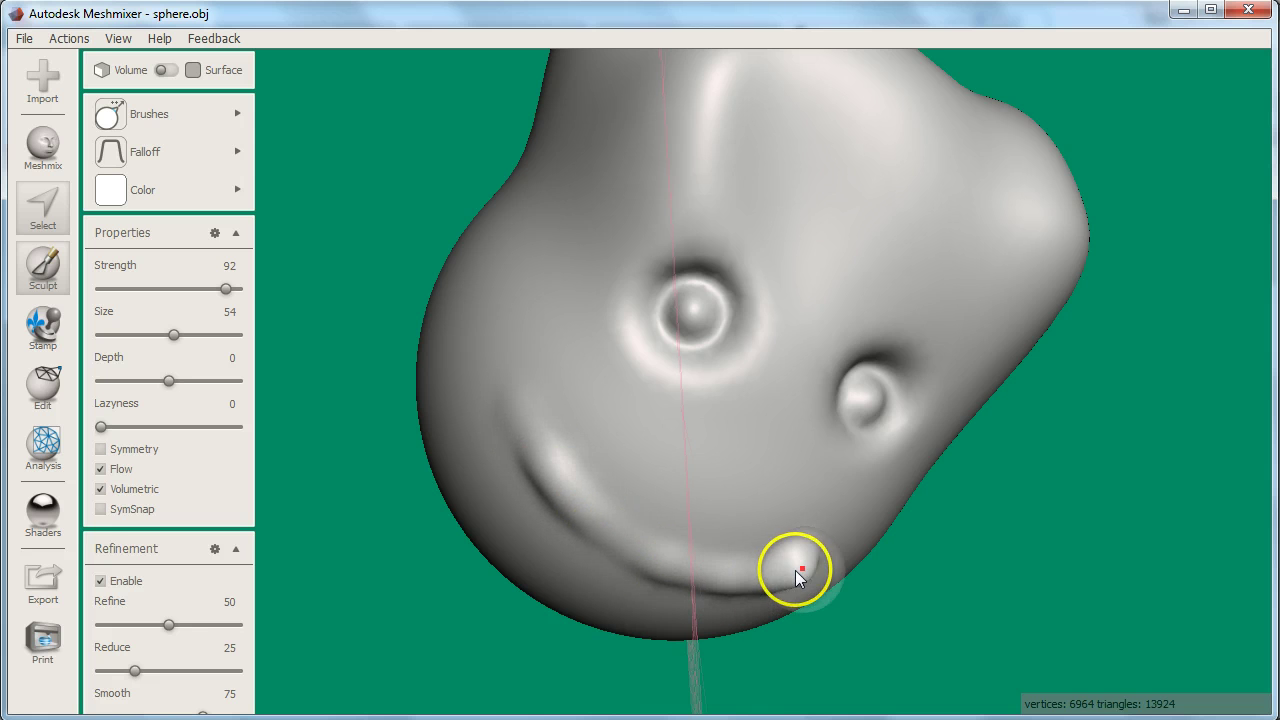
click(605, 524)
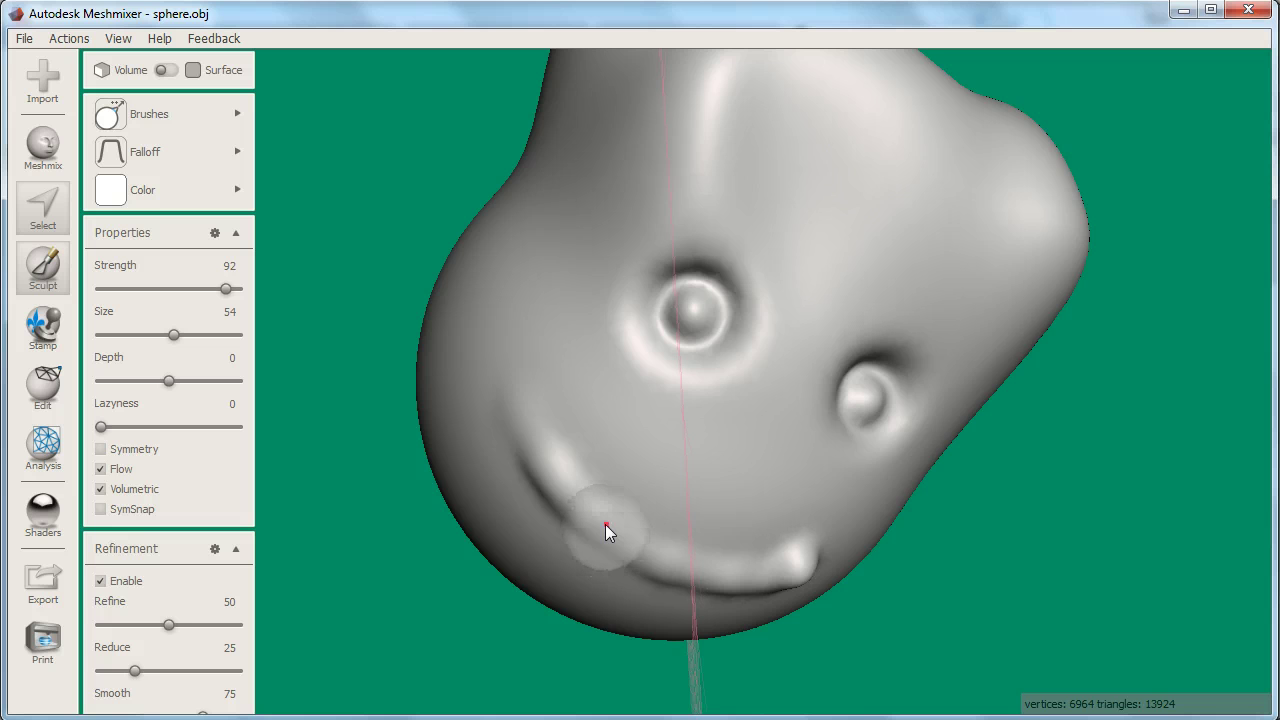
Undo the smile, eyes and bulges, going back to the sphere with only the dents.
key(ctrl+z)
key(ctrl+z)
key(ctrl+z)
key(ctrl+z)
key(ctrl+z)
key(ctrl+z)
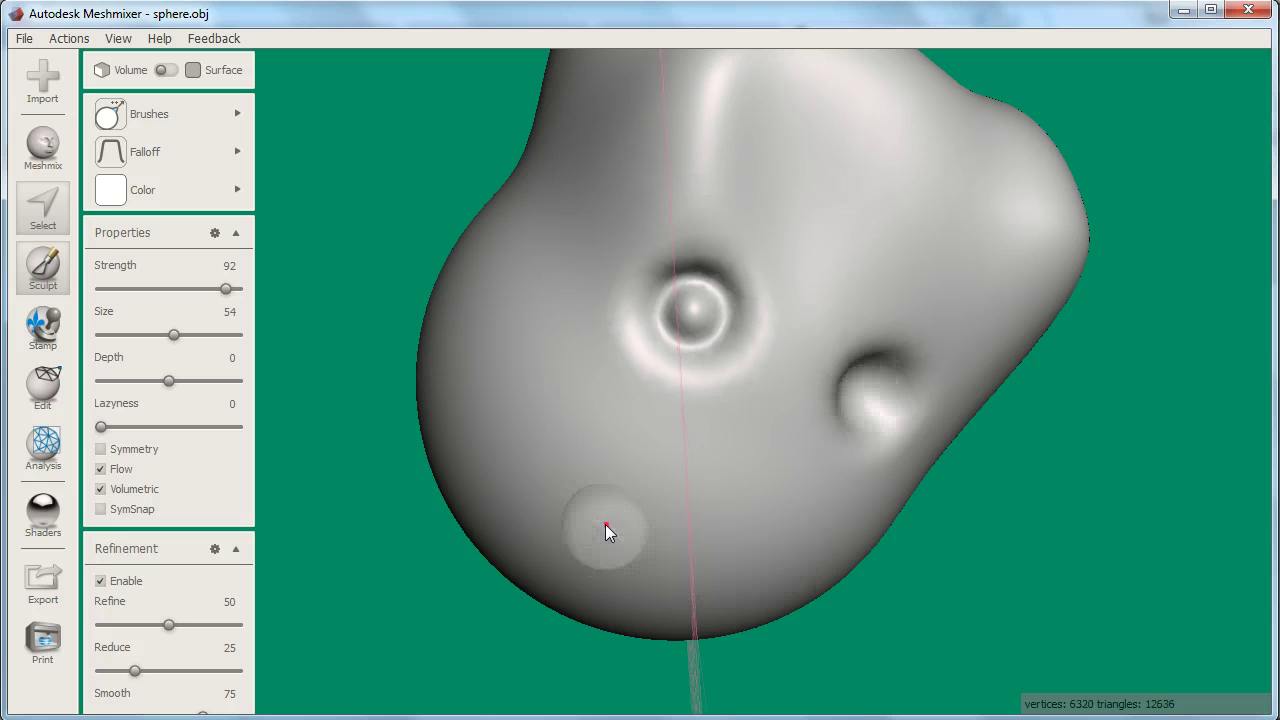
key(ctrl+z)
key(ctrl+z)
key(ctrl+z)
key(ctrl+z)
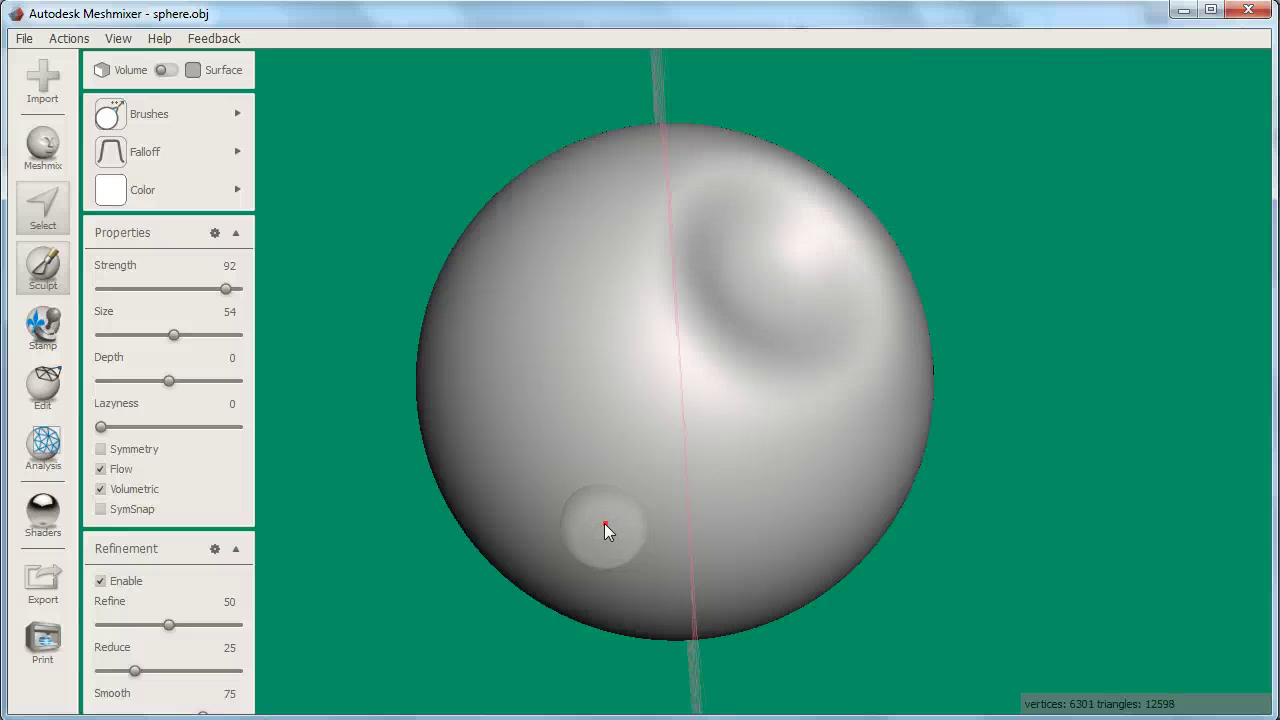
Redo the bulges, both eye sockets and the bumps inside them.
key(ctrl+y)
key(ctrl+y)
key(ctrl+y)
key(ctrl+y)
key(ctrl+y)
key(ctrl+y)
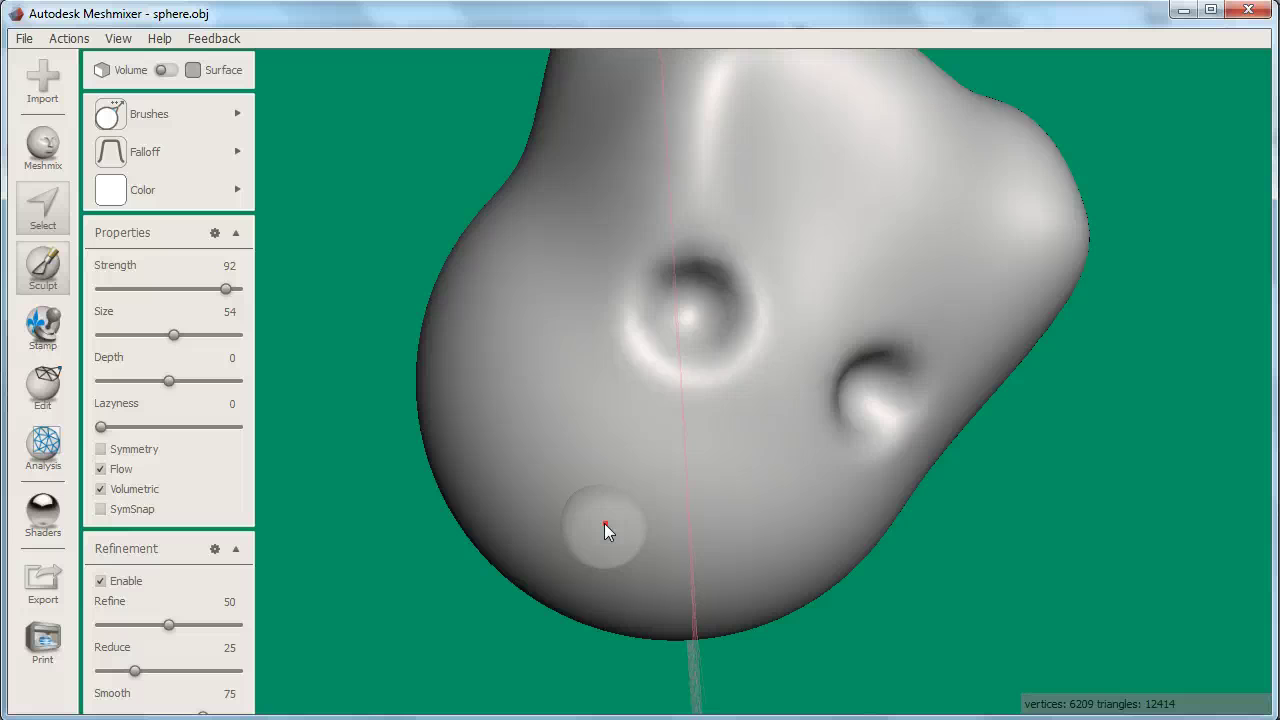
key(ctrl+y)
key(ctrl+y)
key(ctrl+y)
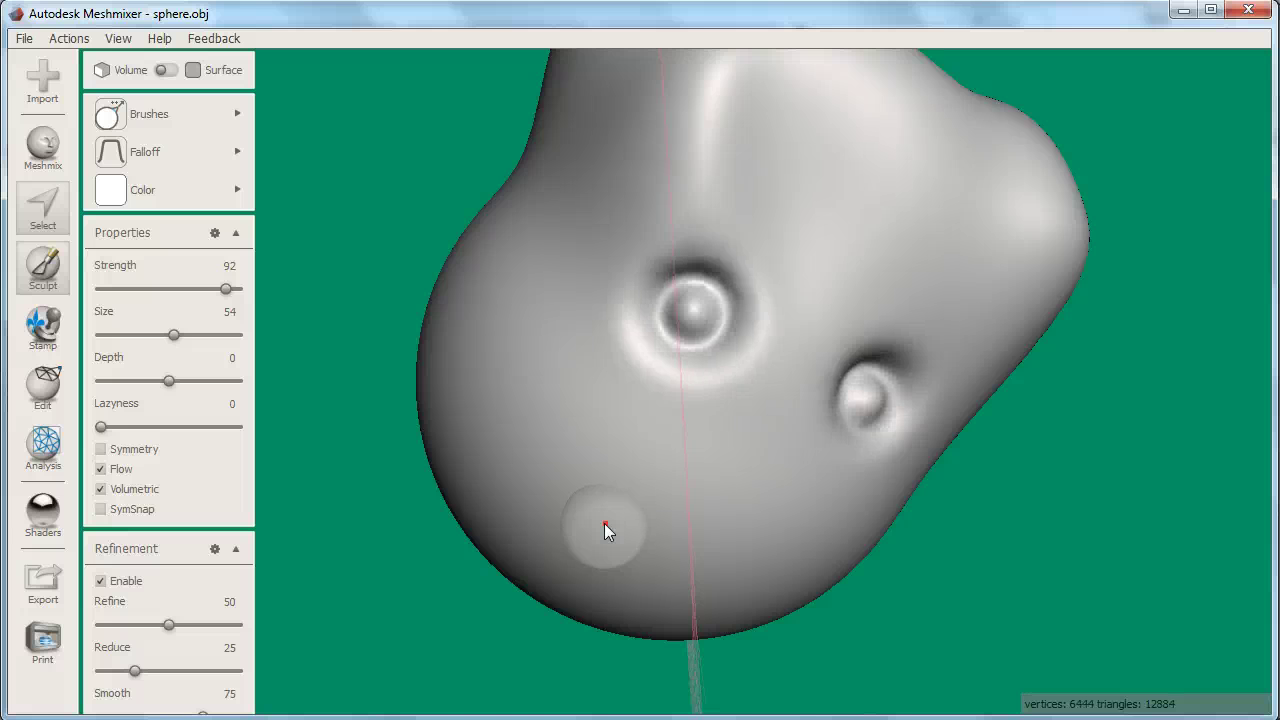
Undo all of the sculpting, including the first dents, to restore the plain sphere.
key(ctrl+z)
key(ctrl+z)
key(ctrl+z)
key(ctrl+z)
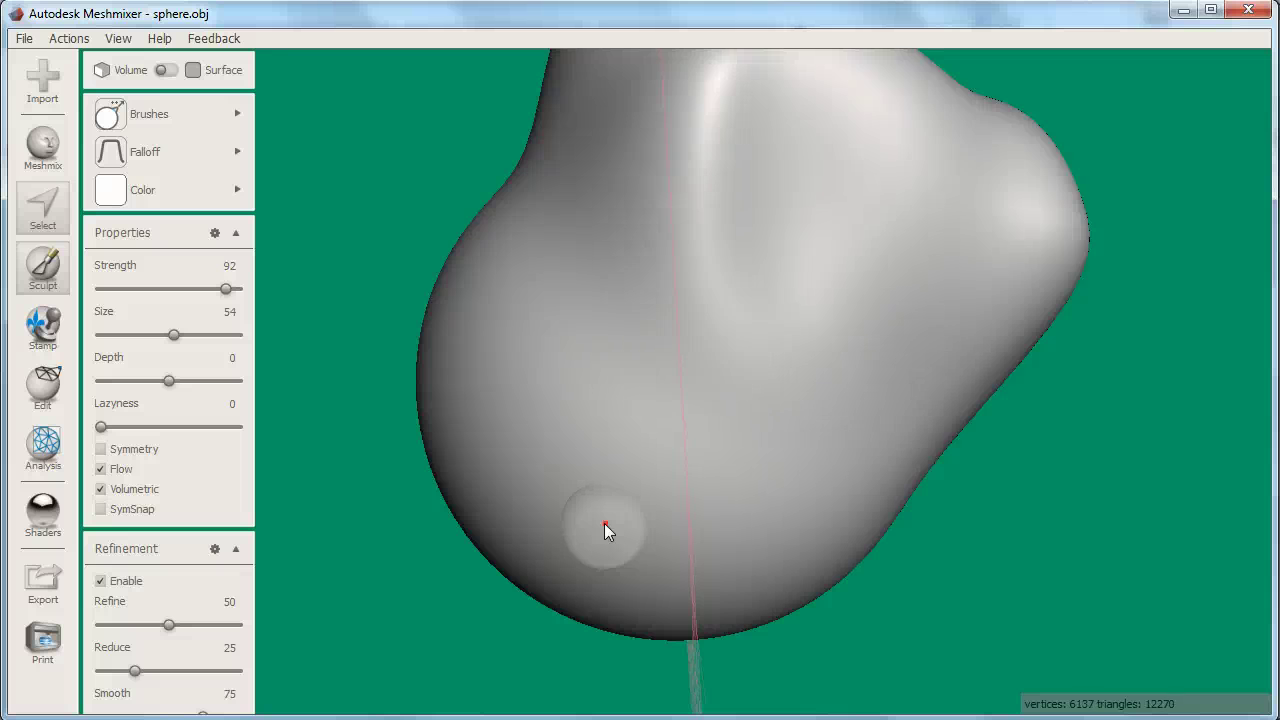
key(ctrl+z)
key(ctrl+z)
key(ctrl+z)
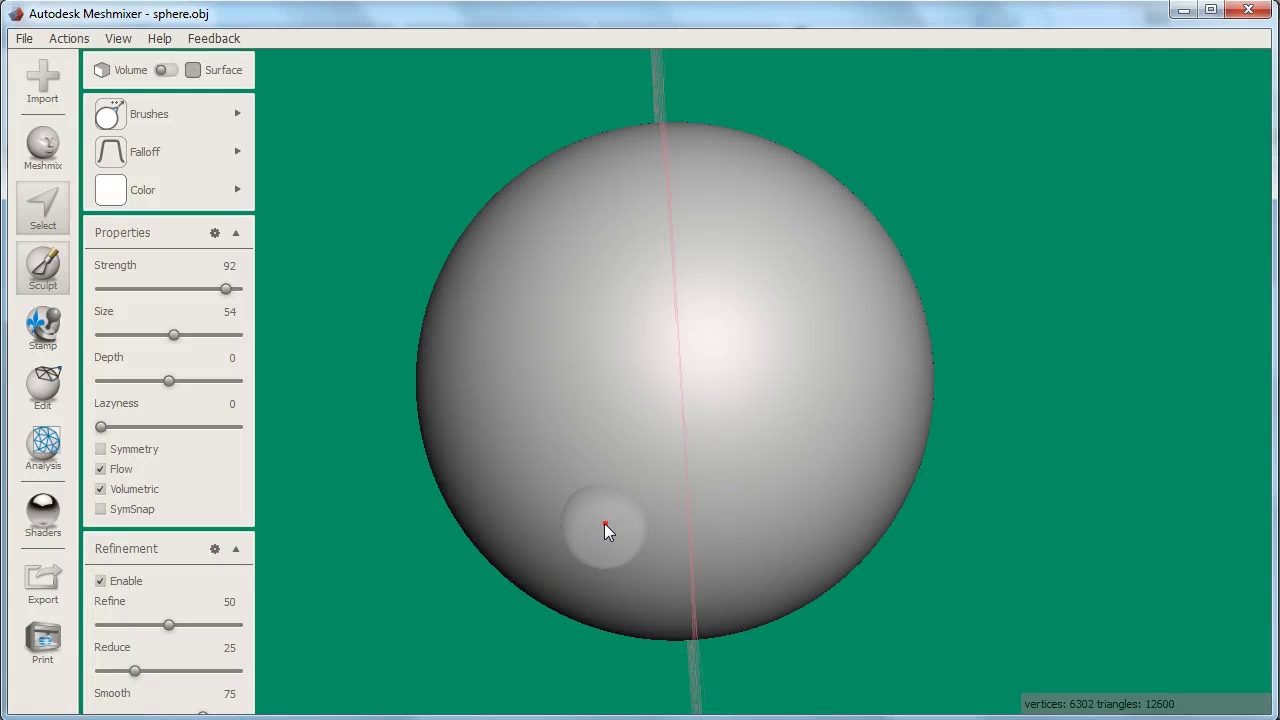
Turn on Symmetry for sculpting and enlarge the brush size to 100.
mouse_move(604, 523)
right_down()
mouse_move(648, 434)
mouse_move(654, 540)
mouse_move(537, 523)
mouse_move(423, 530)
right_up()
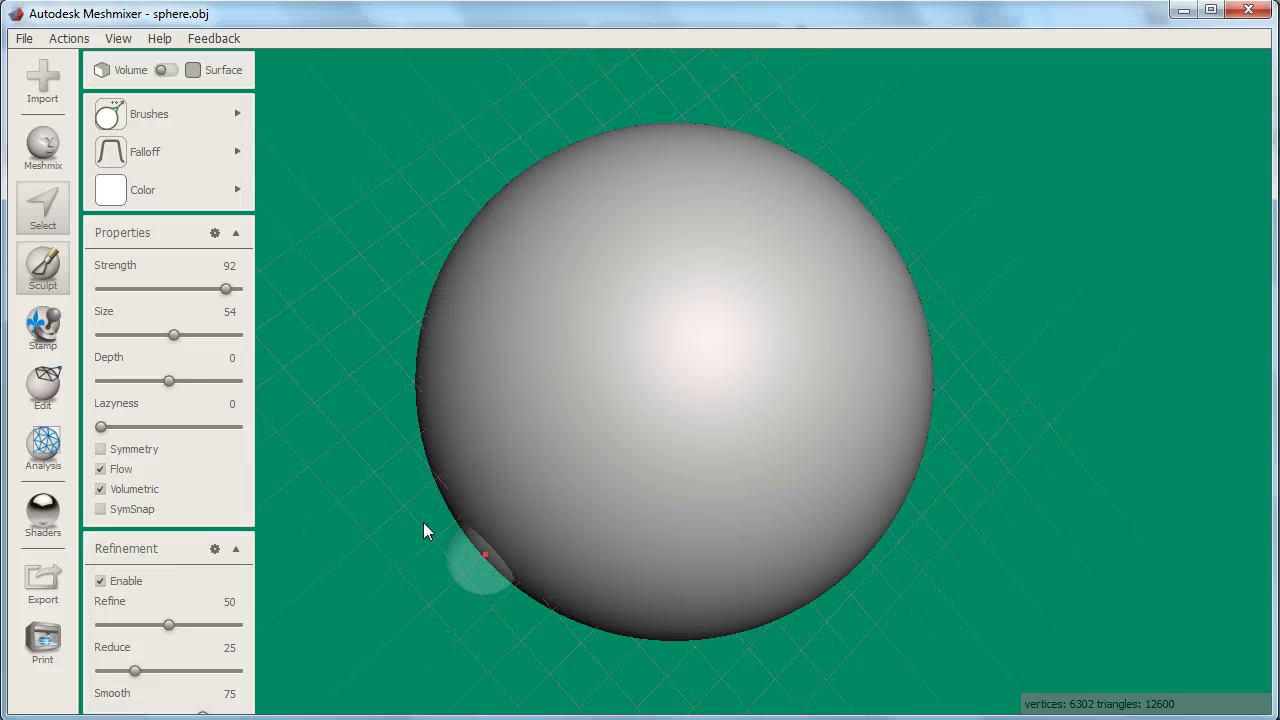
click(177, 335)
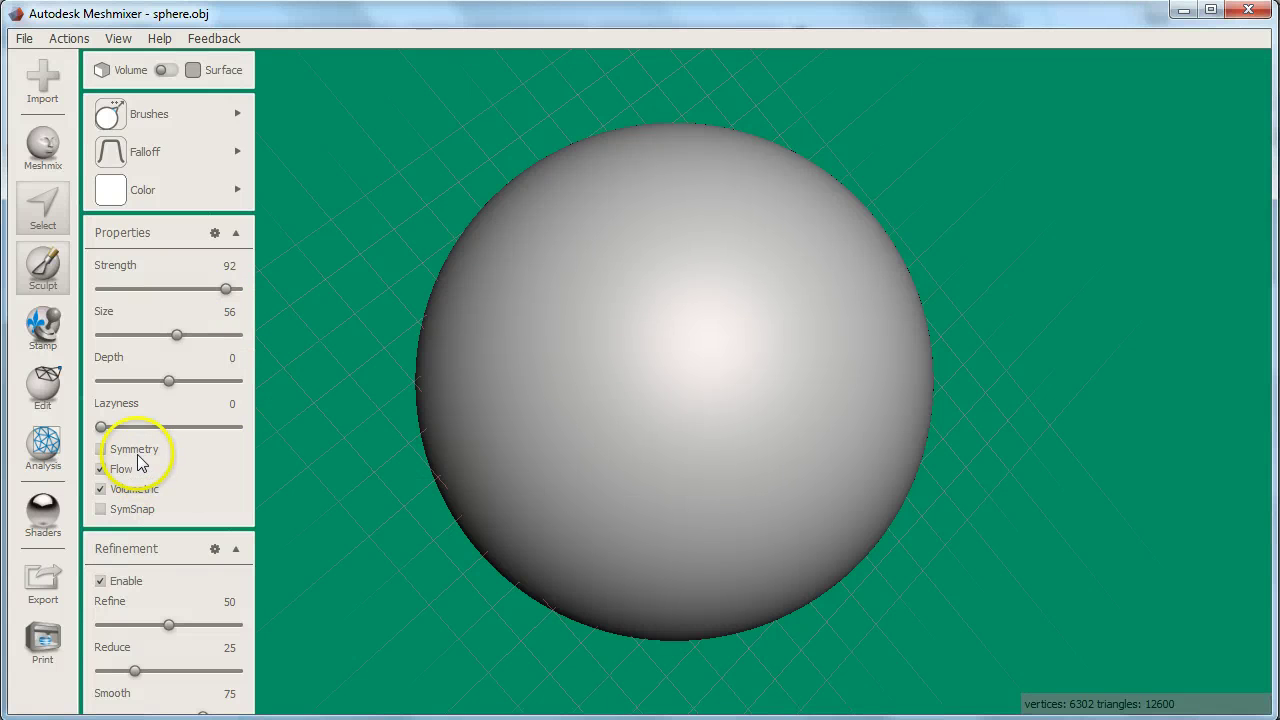
click(138, 455)
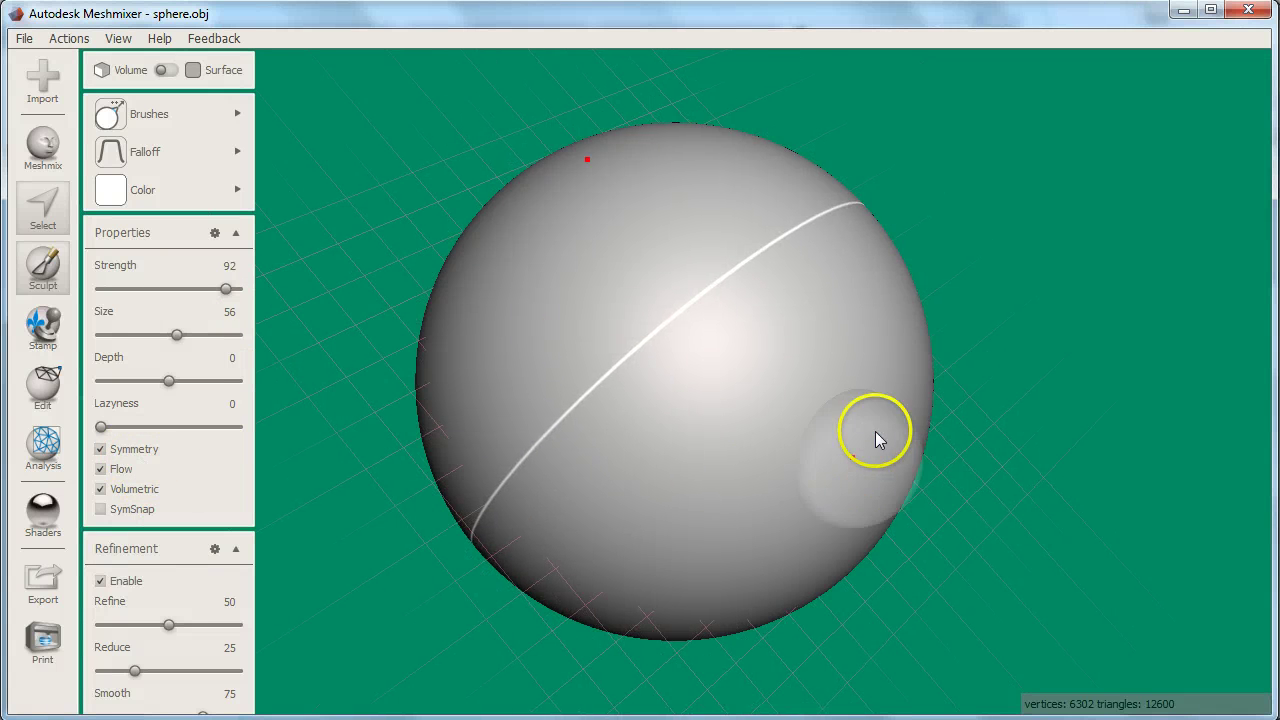
scroll(885, 420, up, 3)
scroll(890, 436, up, 5)
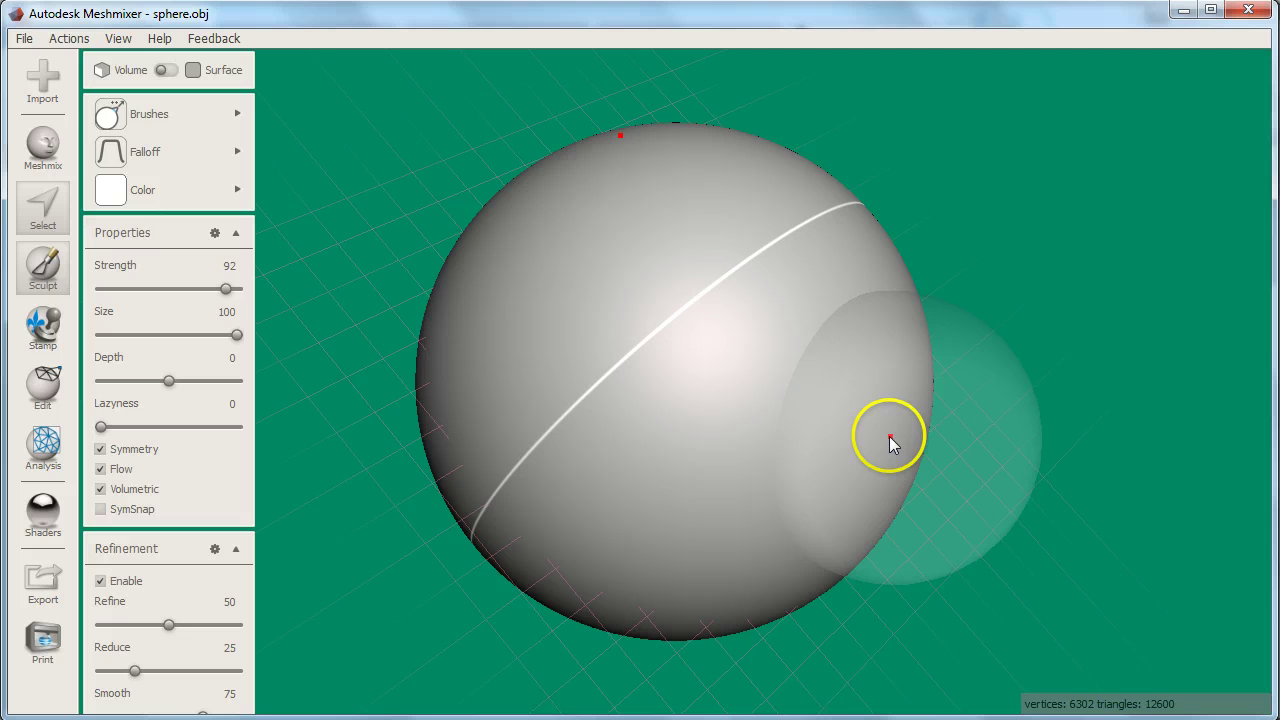